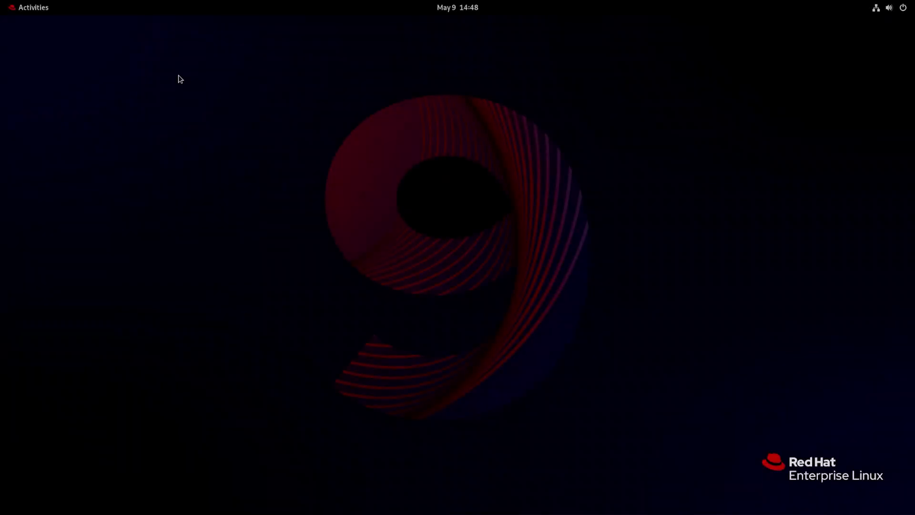
# - Open the GNOME Activities overview from the top-left corner of the top bar
pyautogui.click(17, 6)
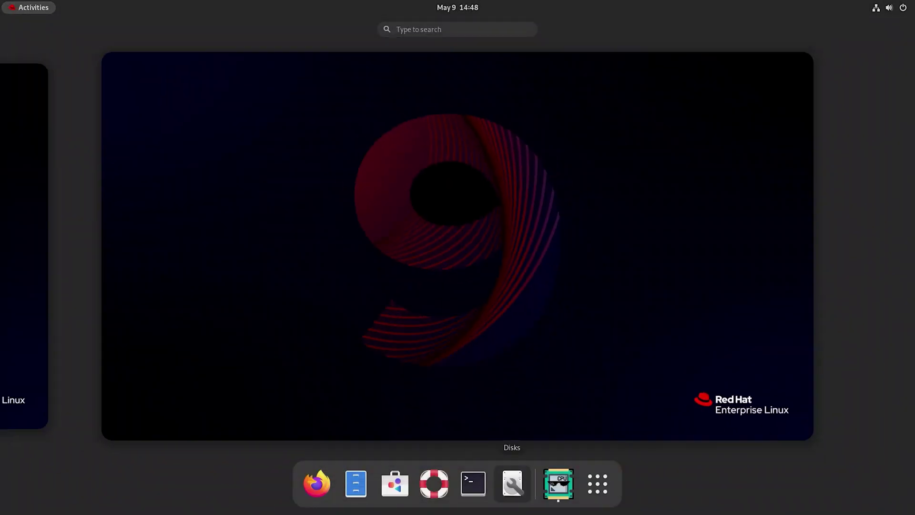
# - Launch Disks and open Format Partition for the 31 GB Drive's partition
pyautogui.click(512, 483)
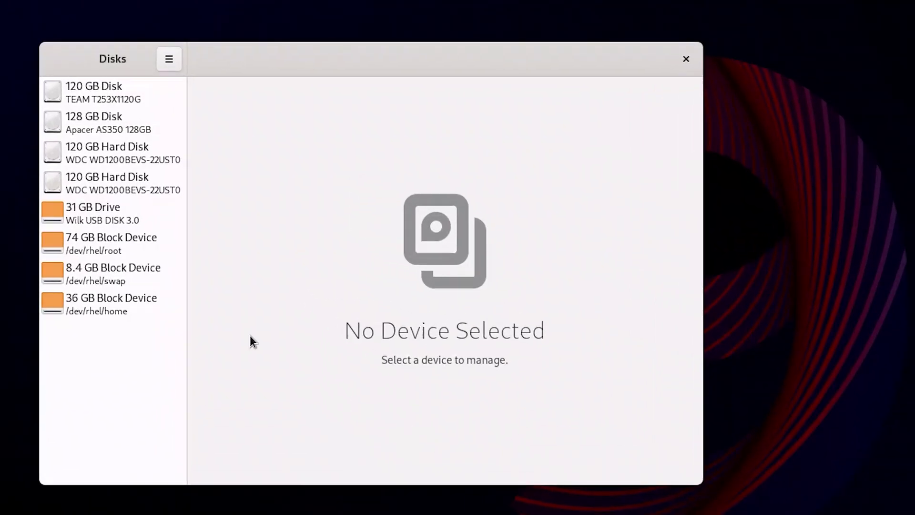
pyautogui.click(130, 218)
pyautogui.click(284, 285)
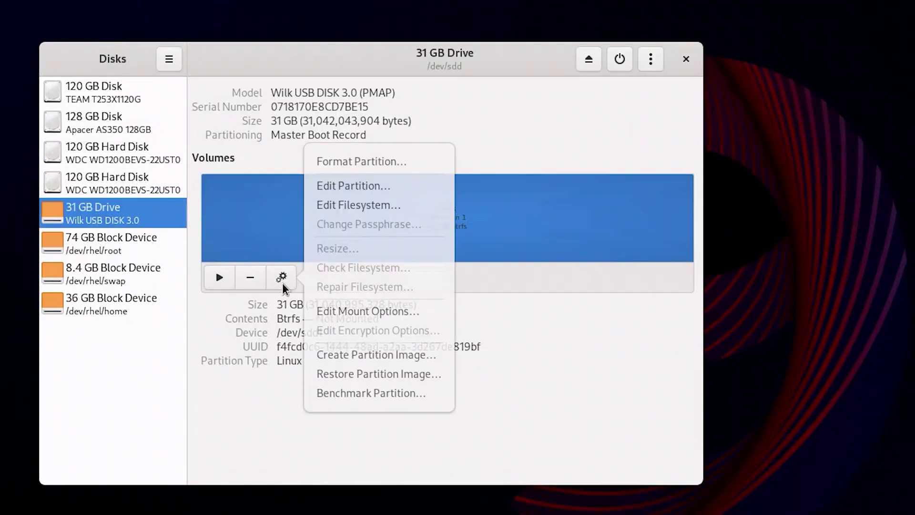
pyautogui.click(385, 161)
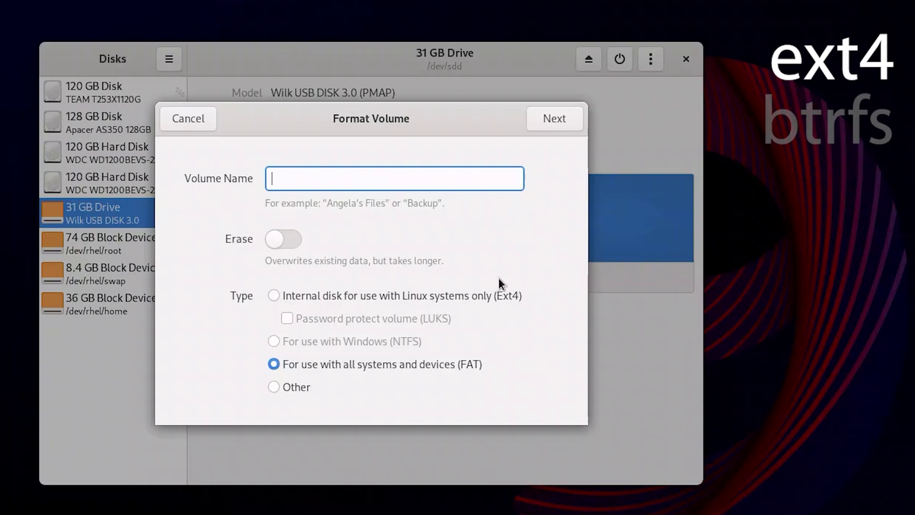
# - Try Ext4, FAT and Other (Linux Swap), cancel without formatting, then select the 120 GB Hard Disk
pyautogui.click(489, 295)
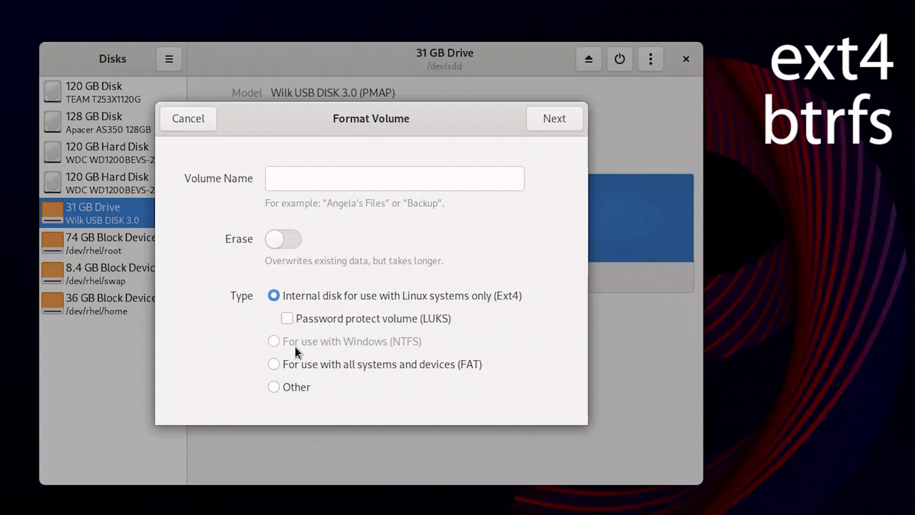
pyautogui.click(336, 364)
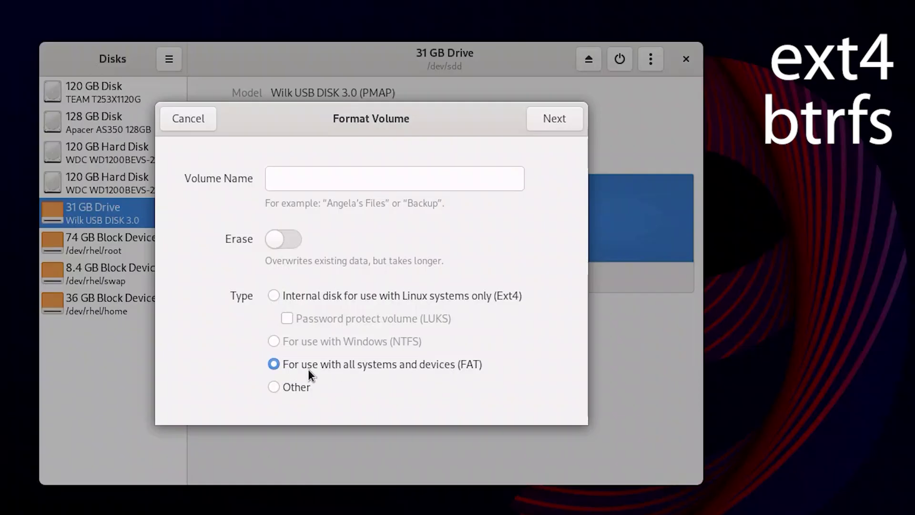
pyautogui.click(277, 390)
pyautogui.click(552, 120)
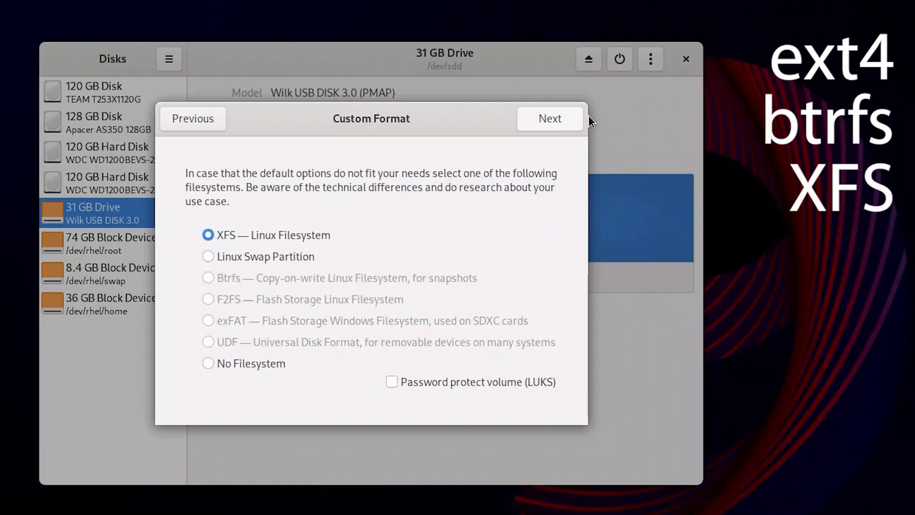
pyautogui.click(247, 255)
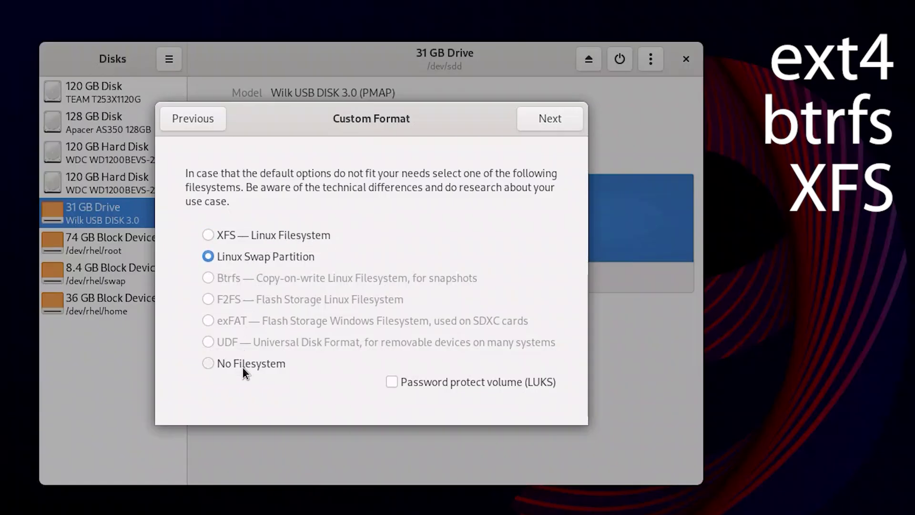
pyautogui.click(210, 121)
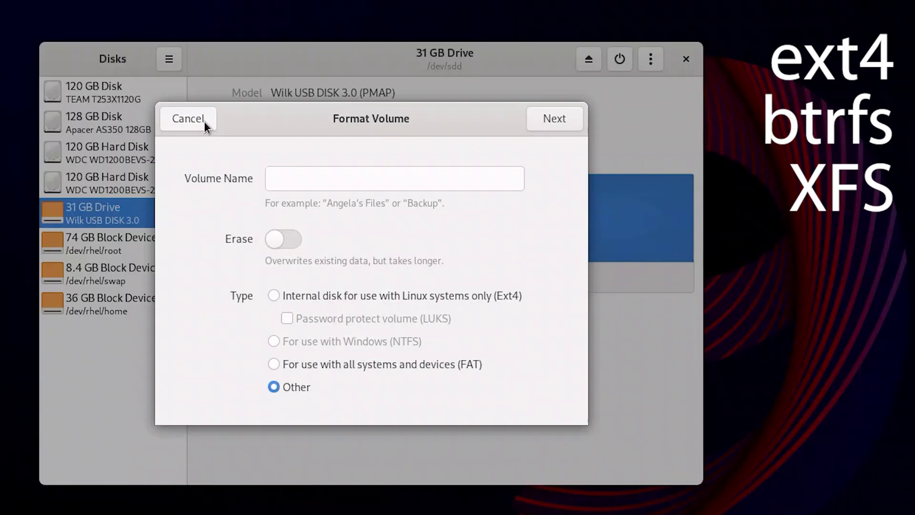
pyautogui.click(204, 120)
pyautogui.click(140, 188)
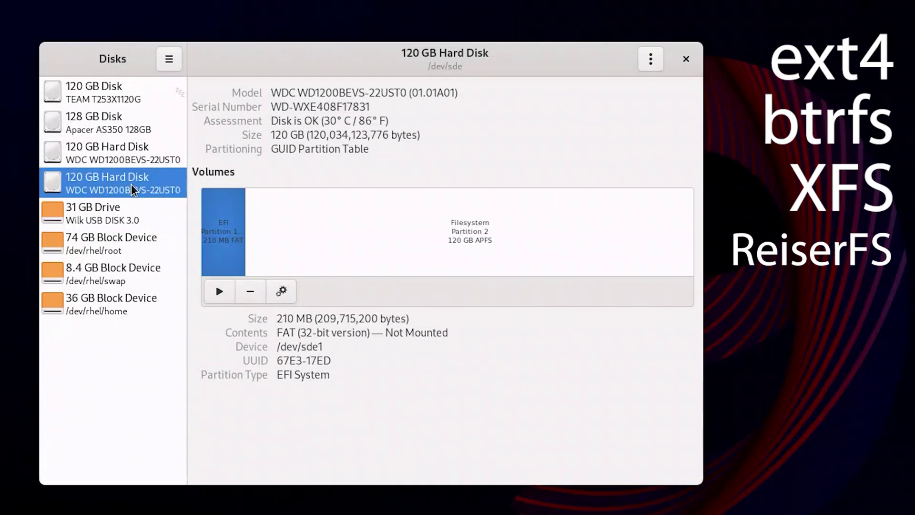
# - Open formatting for the 120 GB APFS partition, pick Other then No Filesystem, and step back
pyautogui.click(319, 217)
pyautogui.click(281, 291)
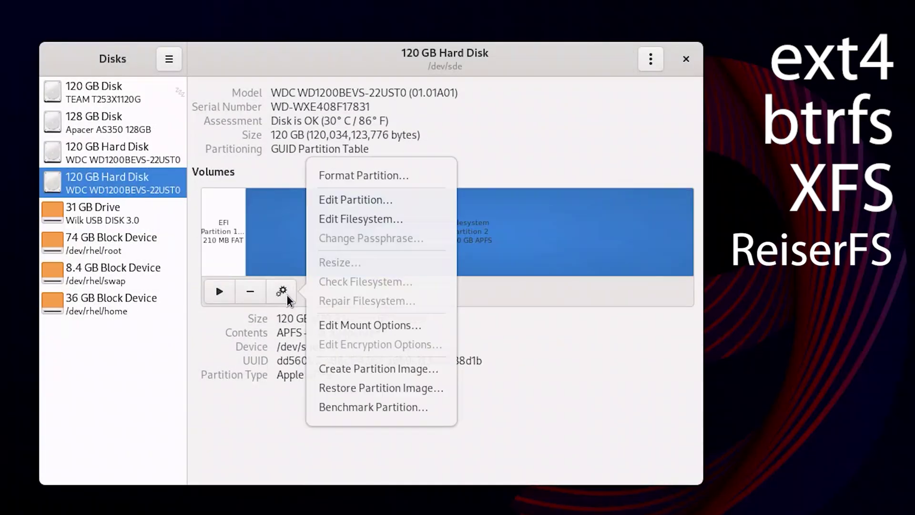
pyautogui.click(373, 174)
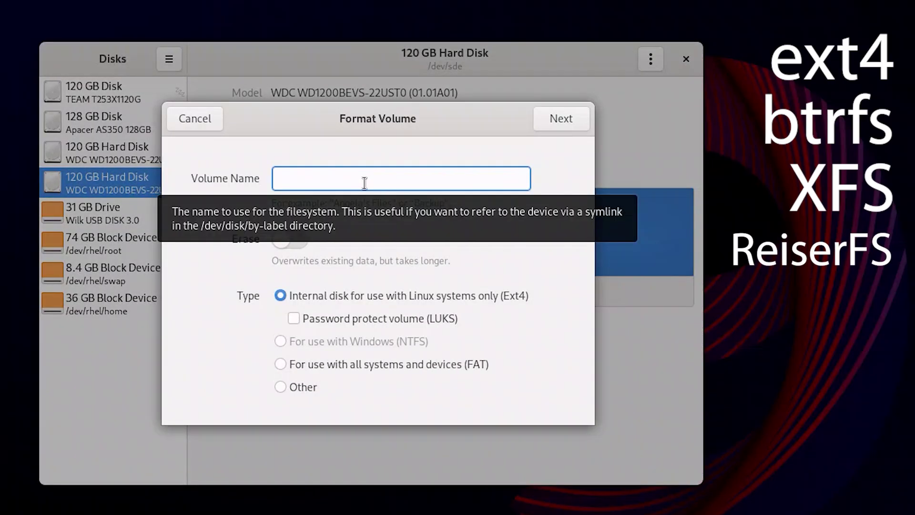
pyautogui.click(307, 386)
pyautogui.click(559, 123)
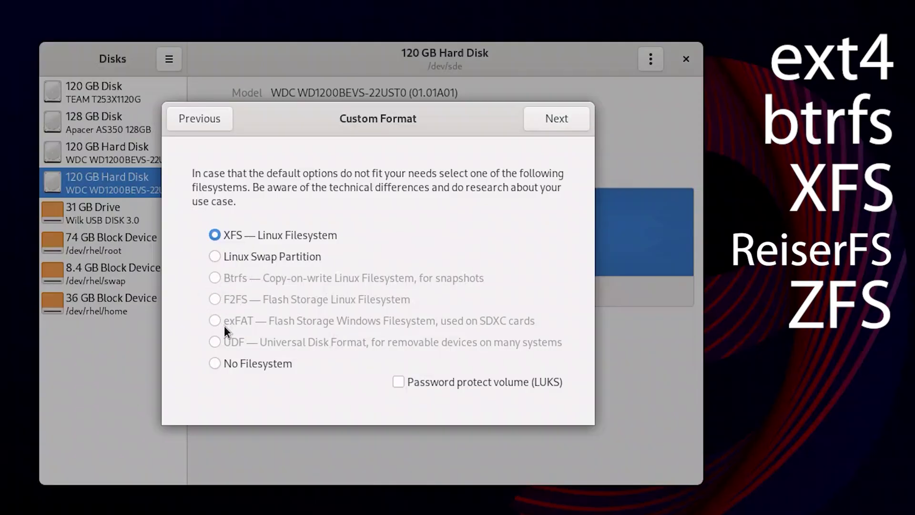
pyautogui.click(252, 363)
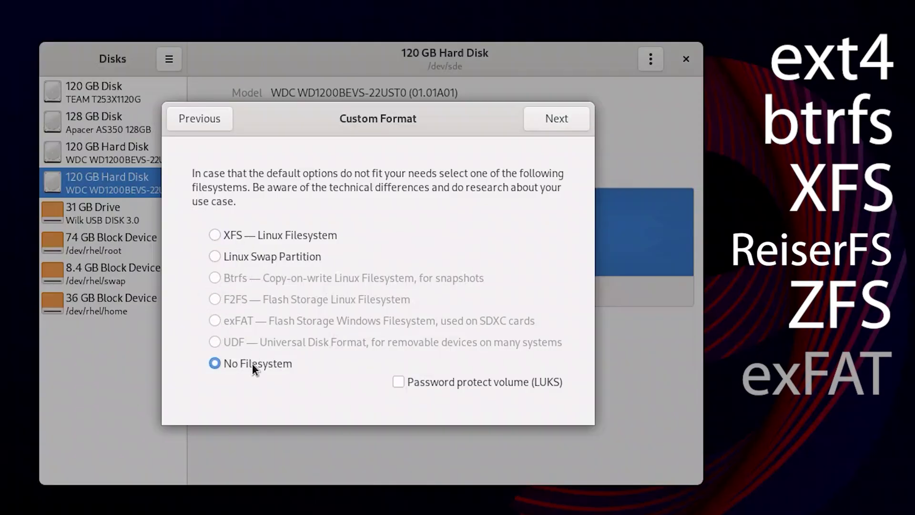
pyautogui.click(214, 116)
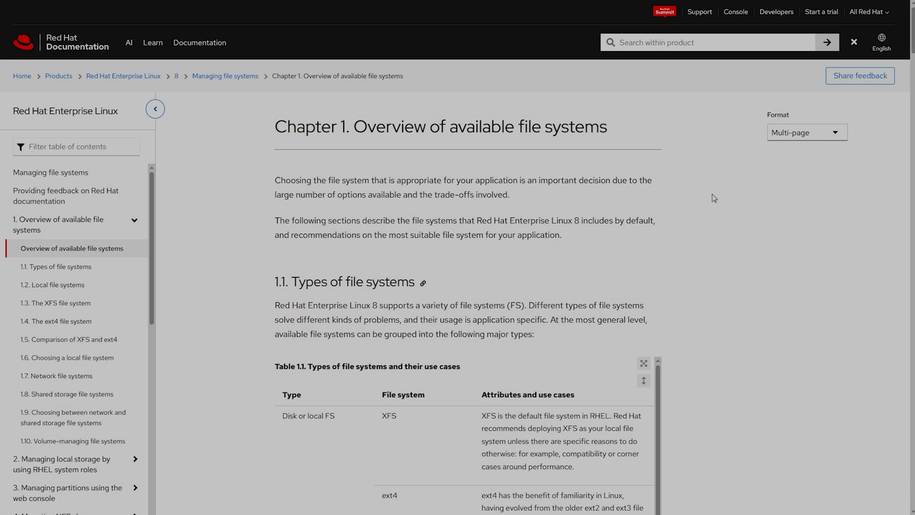
# - Scroll down through Table 1.1 of Red Hat's file systems overview, then back up to the top
pyautogui.scroll(-2, 713, 197)
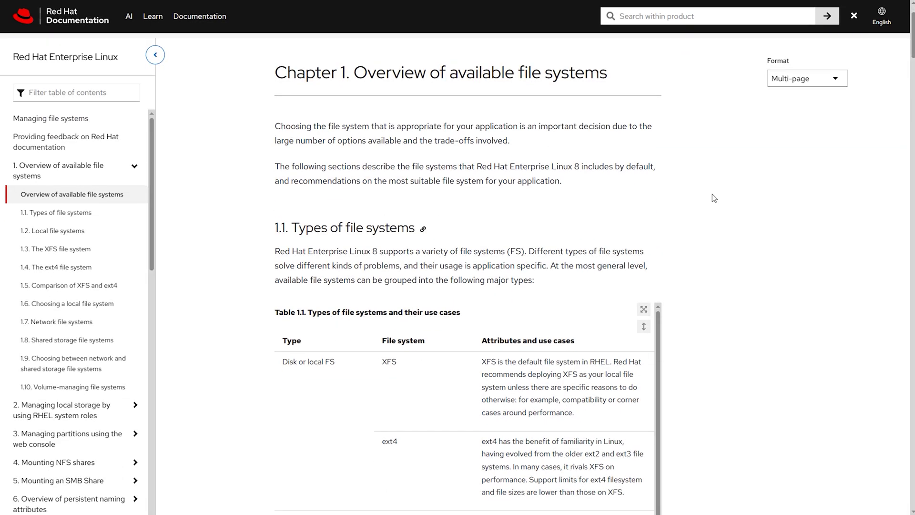
pyautogui.scroll(-2, 713, 198)
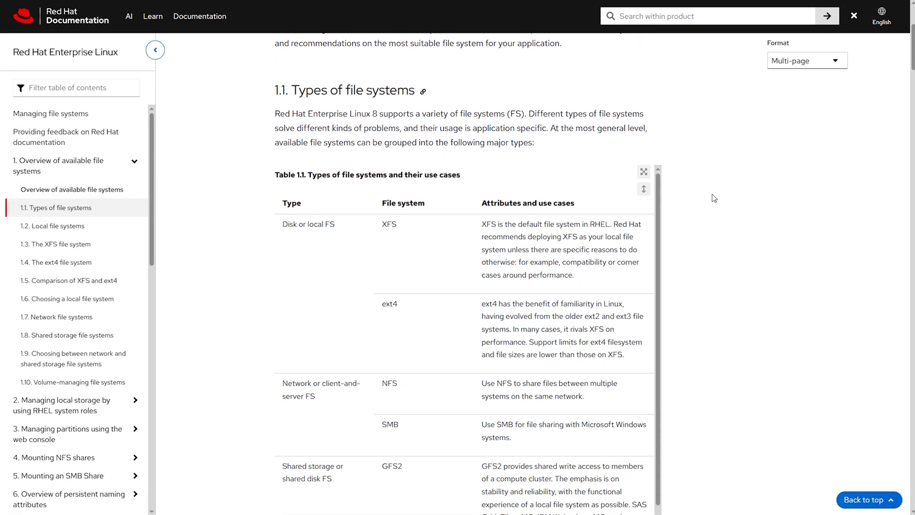
pyautogui.scroll(-1, 713, 198)
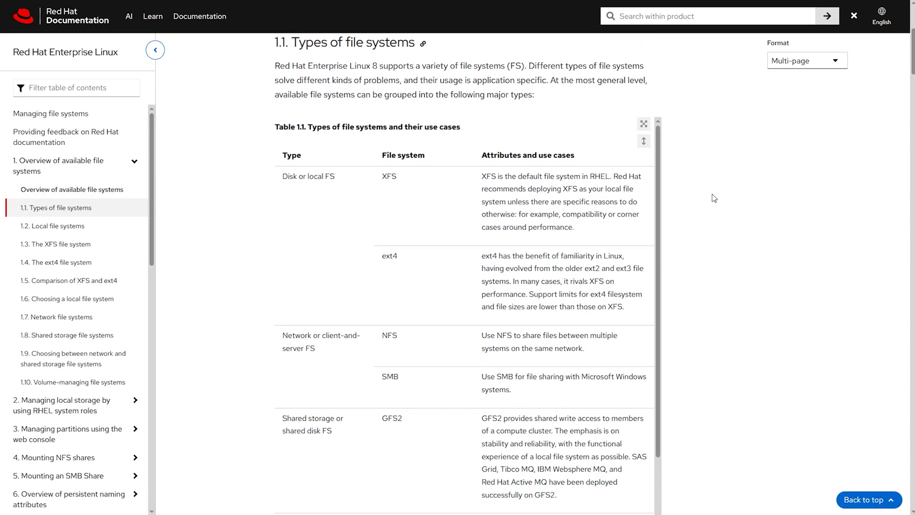
pyautogui.scroll(-2, 621, 210)
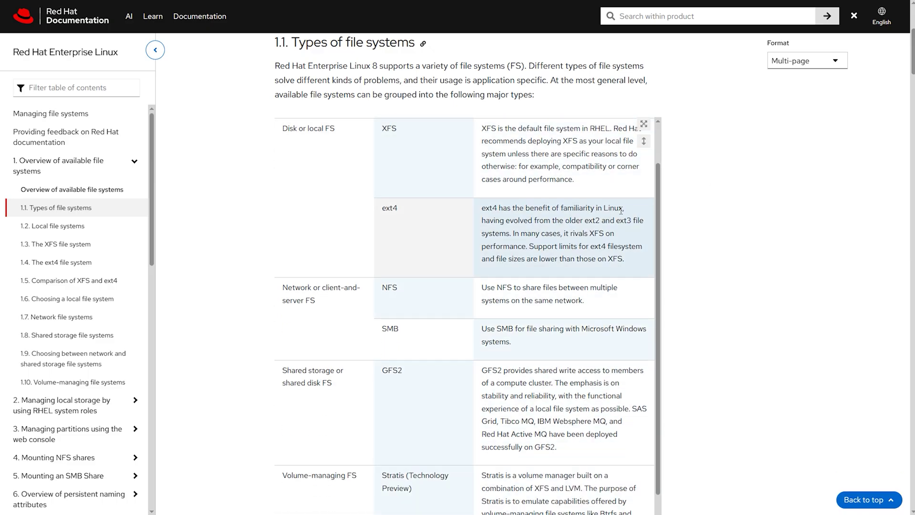
pyautogui.scroll(-1, 618, 210)
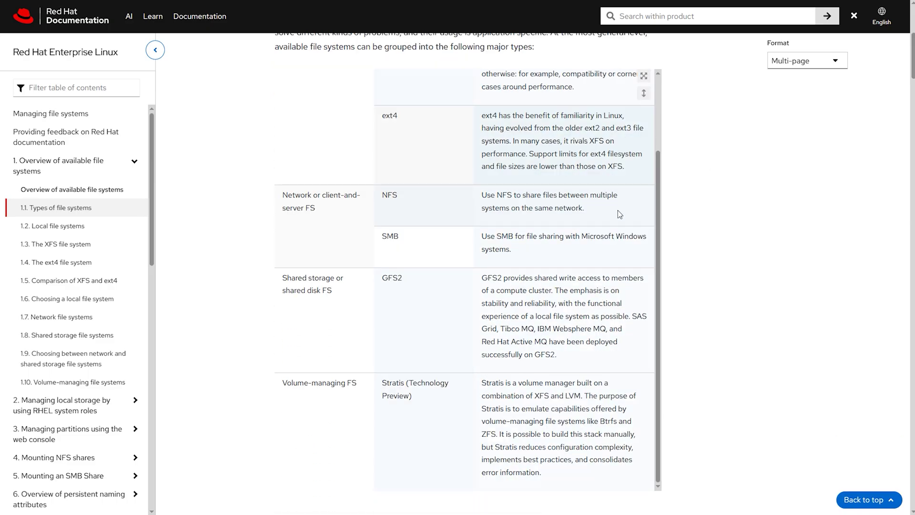
pyautogui.scroll(3, 637, 232)
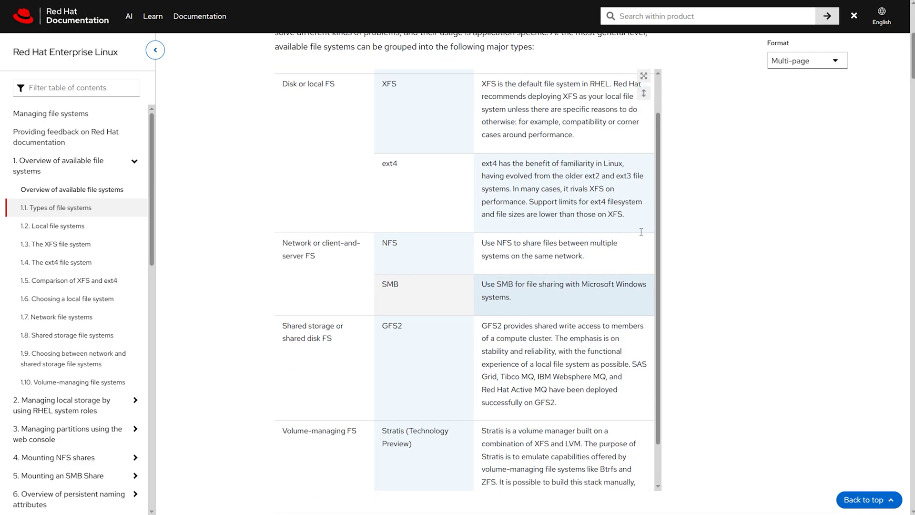
pyautogui.scroll(1, 705, 241)
pyautogui.scroll(3, 705, 240)
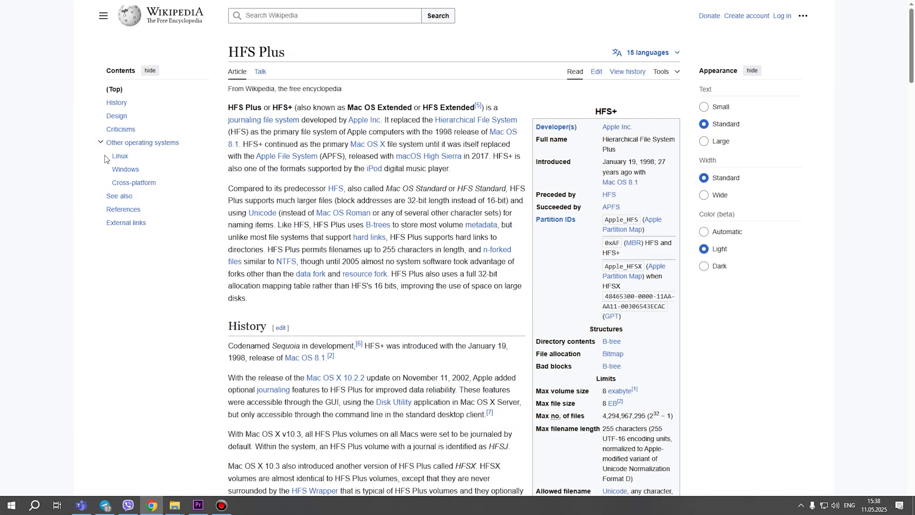
# - Jump to the HFS Plus article's Linux section and highlight the journaling and Paragon driver paragraphs
pyautogui.click(119, 157)
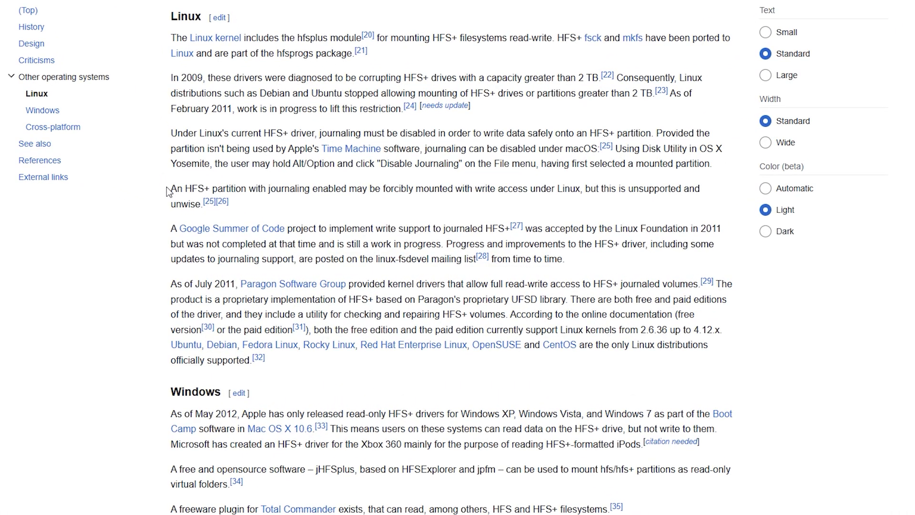
pyautogui.moveTo(170, 189); pyautogui.dragTo(241, 210)
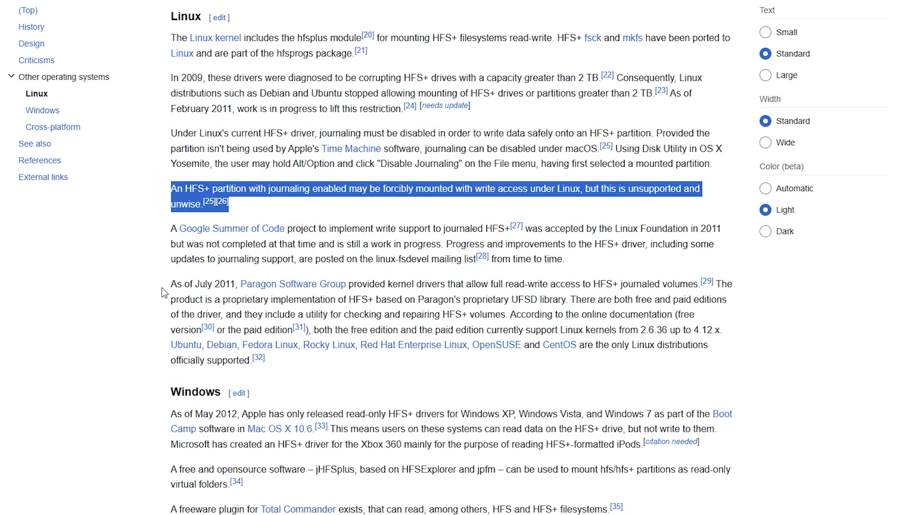
pyautogui.moveTo(170, 284); pyautogui.dragTo(268, 364)
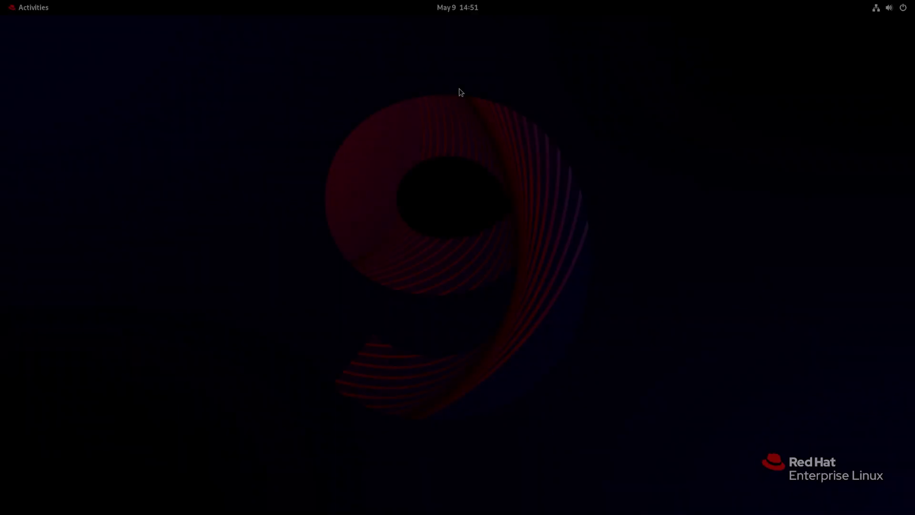
# - Bring up the Activities overview with its dock of favourite apps
pyautogui.click(18, 10)
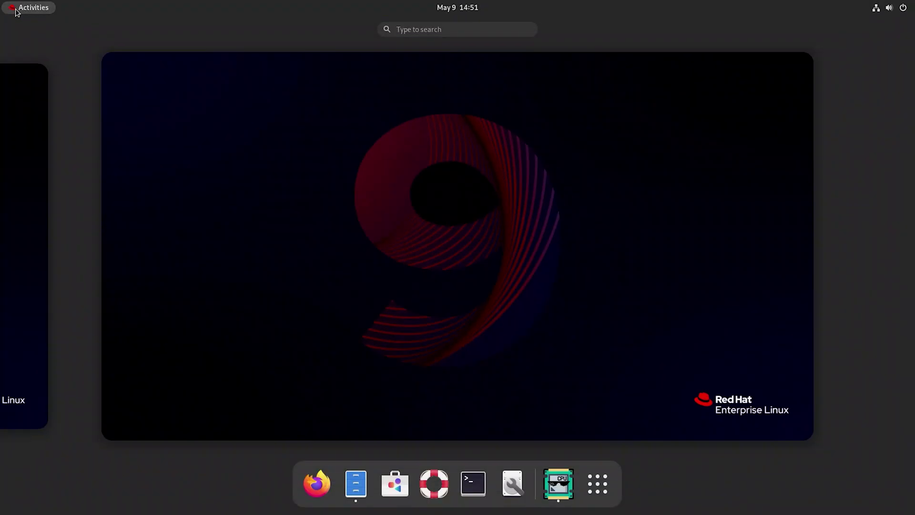
# - In Disks, select the first 120 GB Hard Disk and try mounting its NTFS partition with the password
pyautogui.click(512, 496)
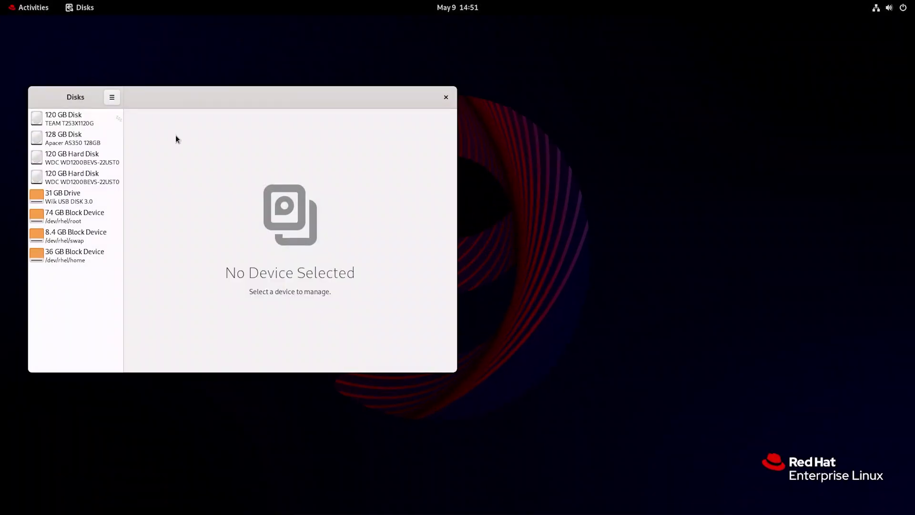
pyautogui.moveTo(158, 98); pyautogui.dragTo(139, 35)
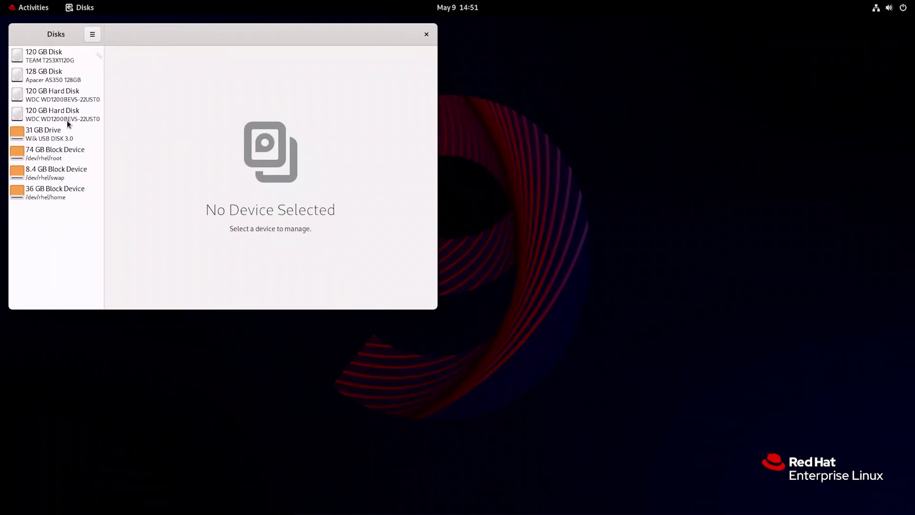
pyautogui.click(61, 97)
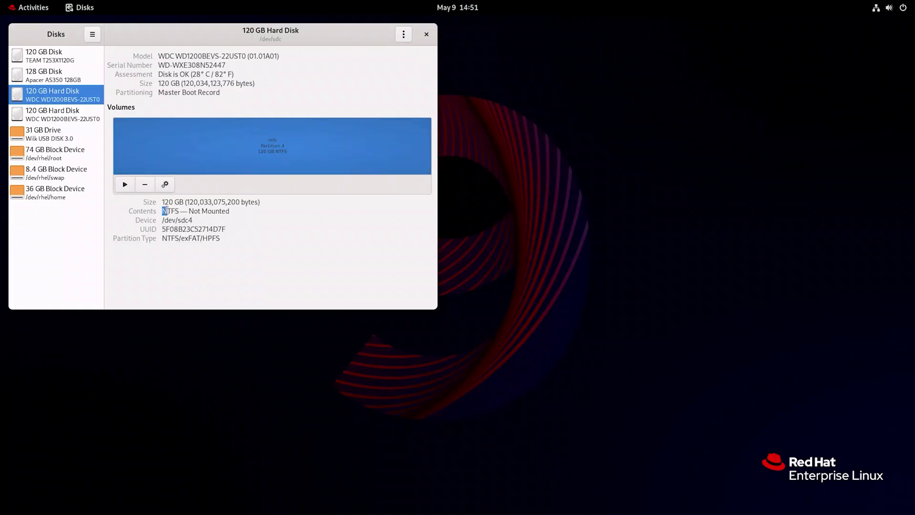
pyautogui.moveTo(164, 210); pyautogui.dragTo(189, 210)
pyautogui.click(124, 184)
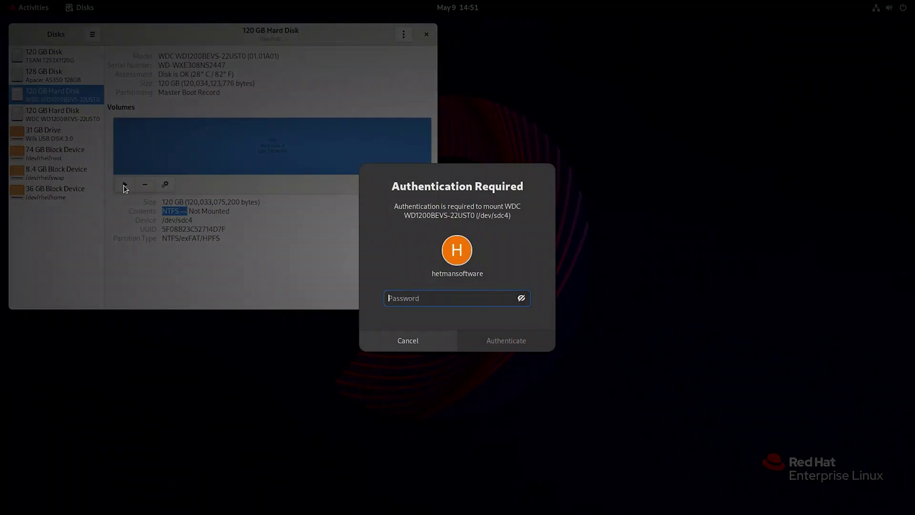
pyautogui.write('••••••')
pyautogui.press('Return')
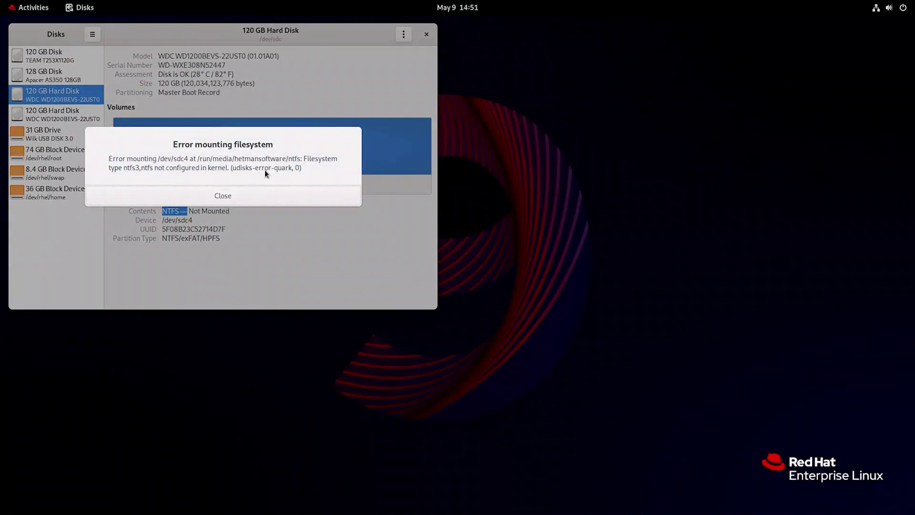
# - Dismiss the mount error and open Files on the Home folder
pyautogui.click(260, 194)
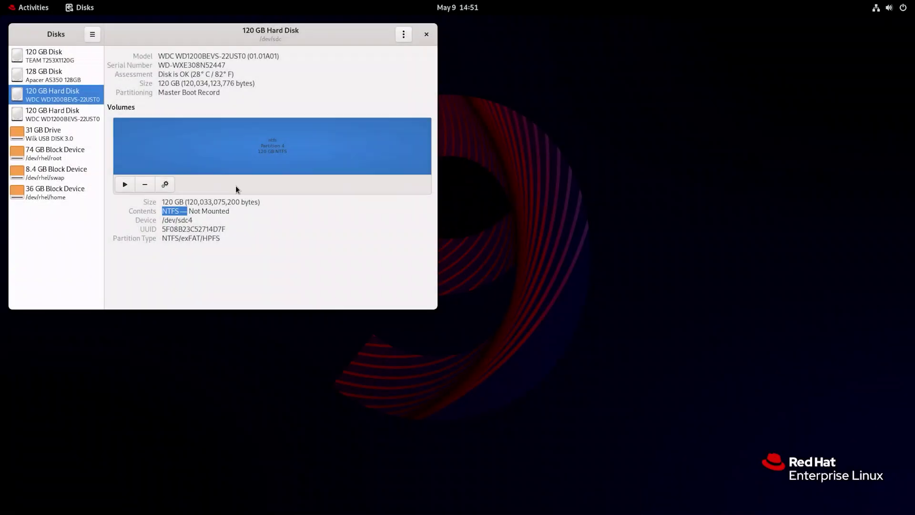
pyautogui.click(33, 7)
pyautogui.click(355, 495)
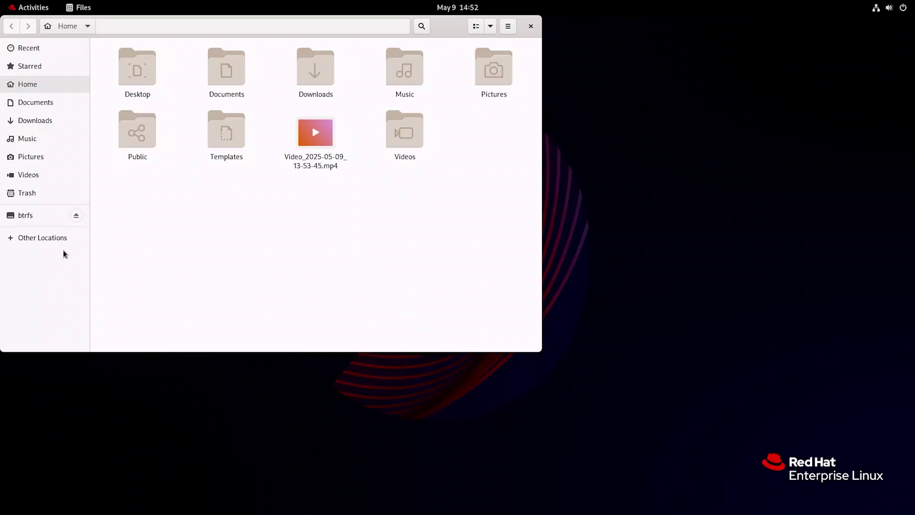
# - Close the Files Home window and return to the Activities overview
pyautogui.click(532, 27)
pyautogui.click(7, 10)
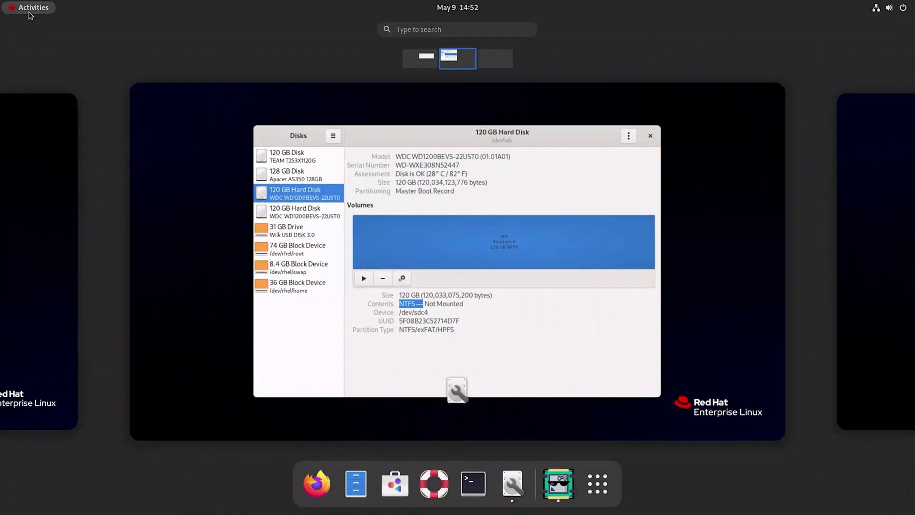
# - Launch Hetman Partition Recovery from the app grid and authenticate with the root password
pyautogui.click(597, 482)
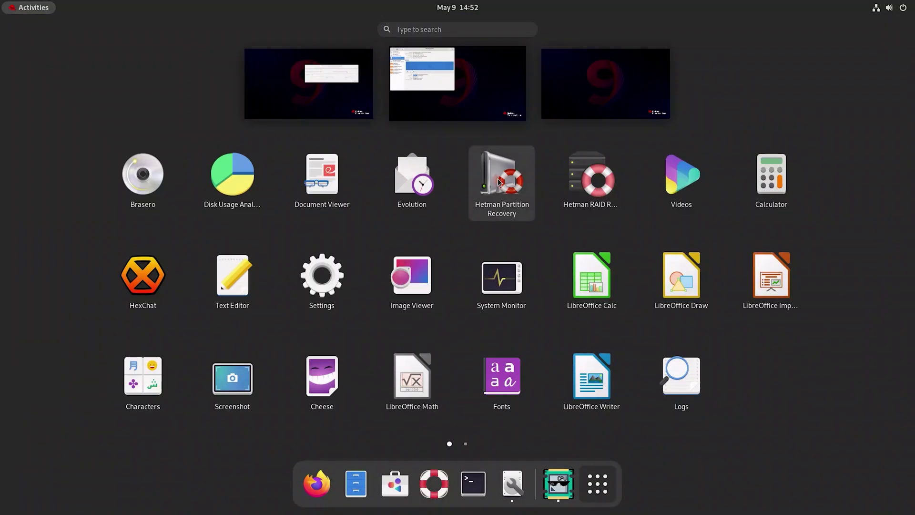
pyautogui.click(508, 191)
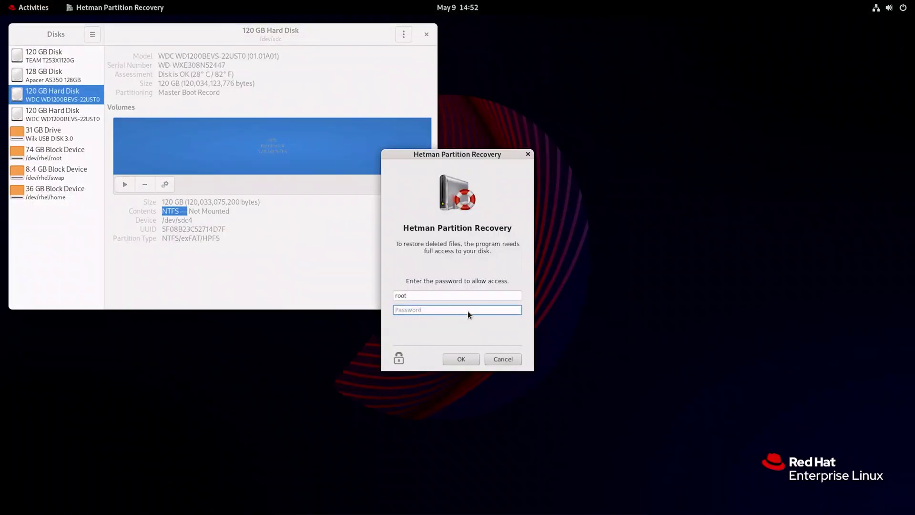
pyautogui.write('**')
pyautogui.press('Return')
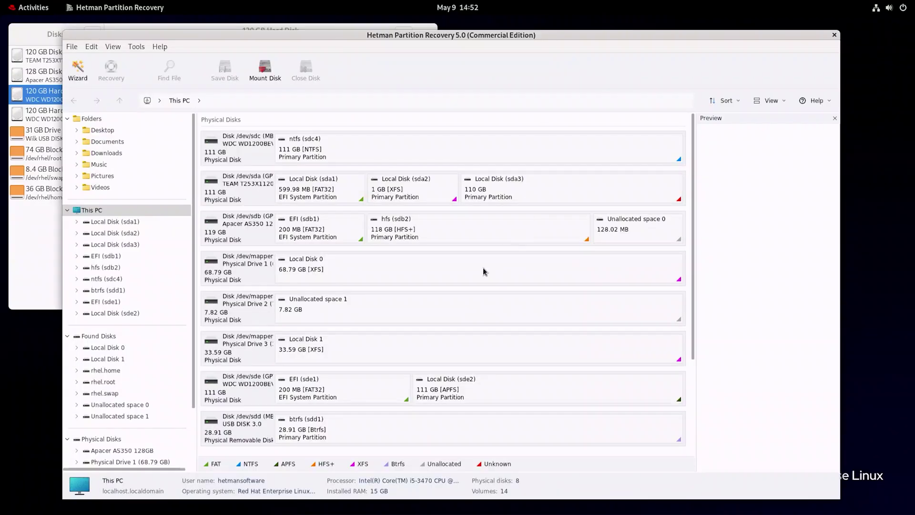
# - Select the ntfs (sdc4) partition and confirm in Disks that it is /dev/sdc4
pyautogui.click(300, 138)
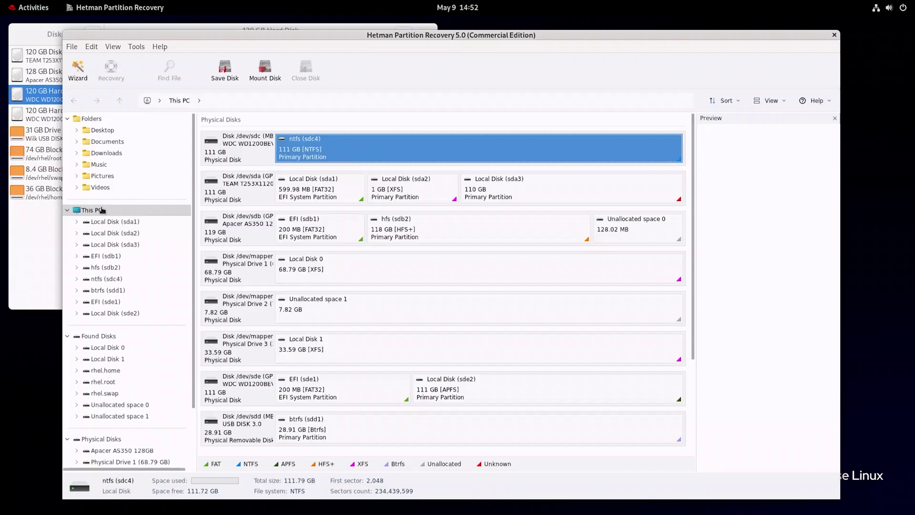
pyautogui.click(39, 236)
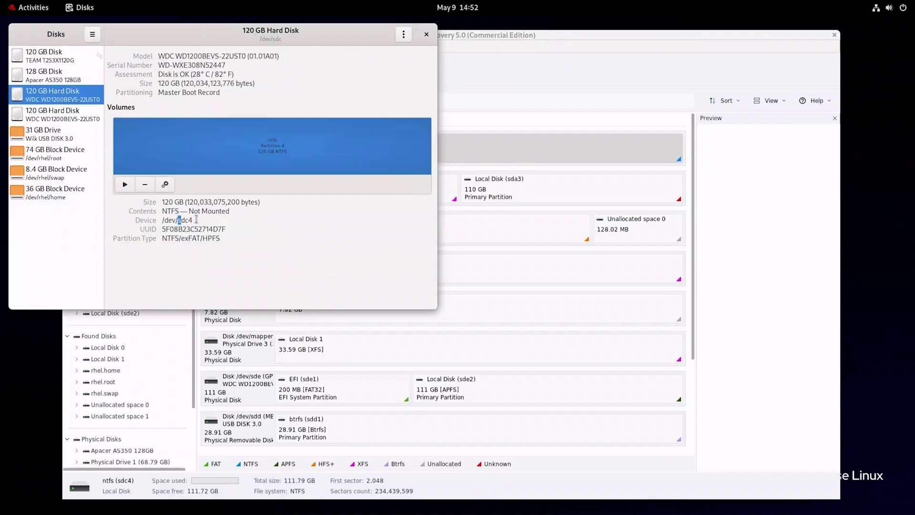
pyautogui.moveTo(194, 221); pyautogui.dragTo(162, 221)
pyautogui.click(510, 70)
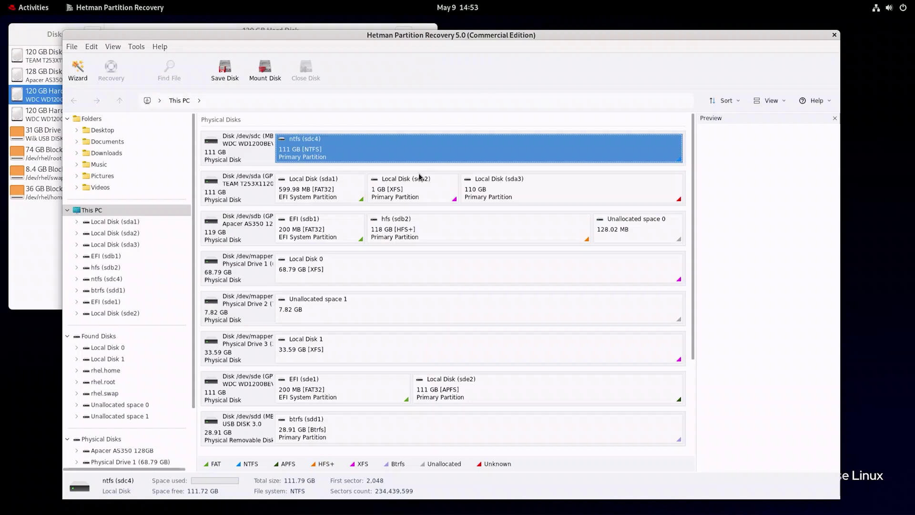
# - Run a Fast scan on ntfs (sdc4) and view the 33 files found
pyautogui.doubleClick(361, 151)
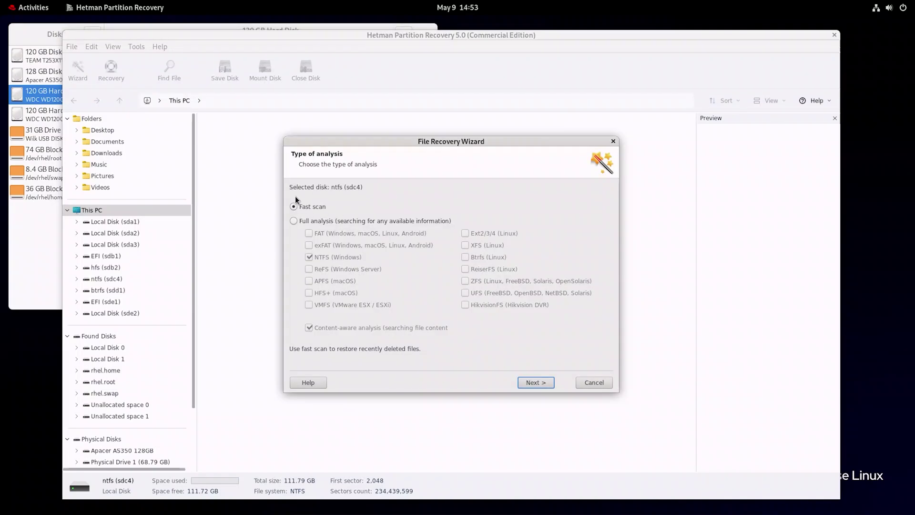
pyautogui.click(529, 383)
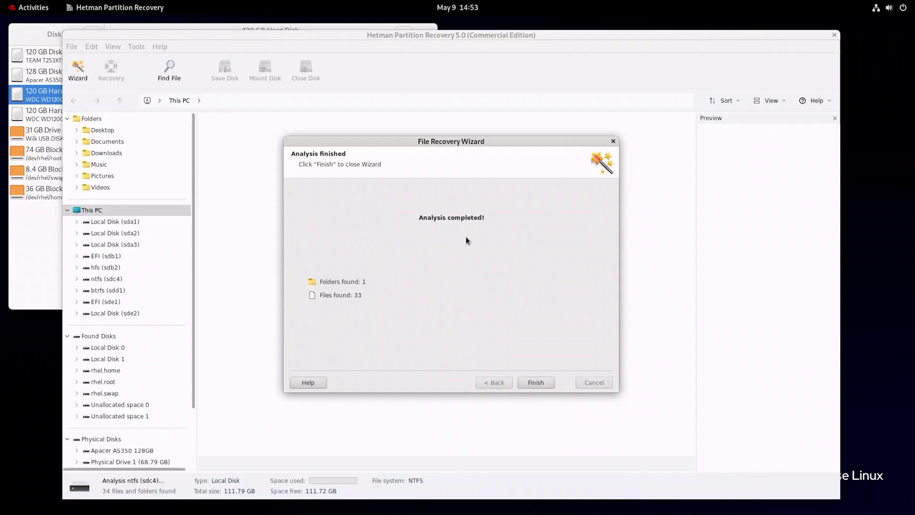
pyautogui.click(536, 385)
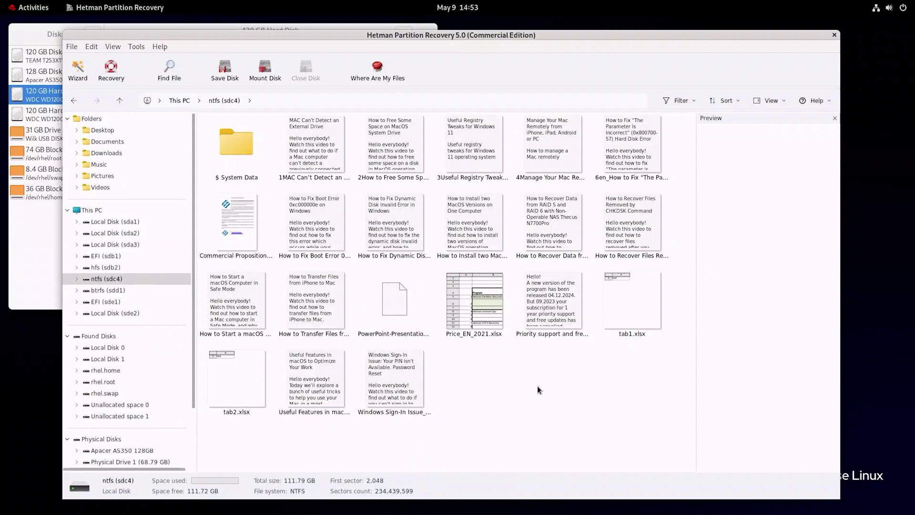
# - Preview the Mac drive, dynamic disk and iPhone-transfer documents, the proposal PDF and both spreadsheets
pyautogui.click(334, 165)
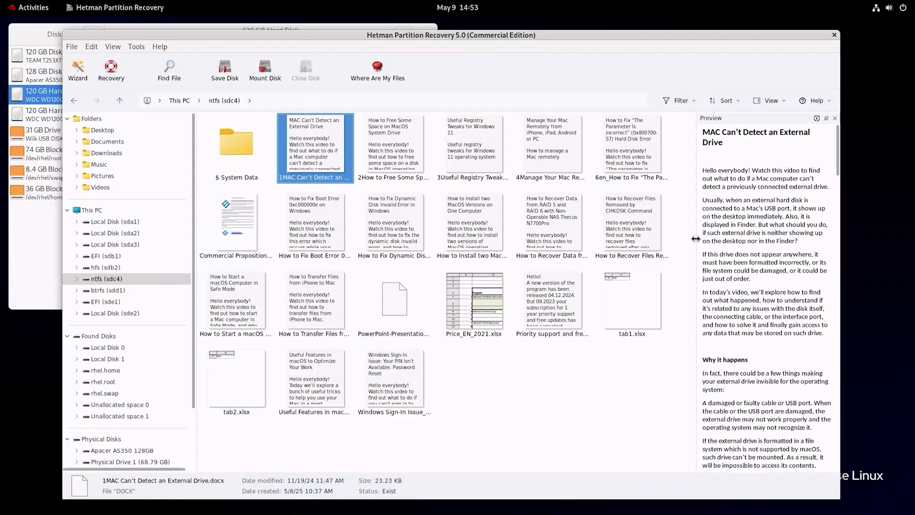
pyautogui.moveTo(696, 238); pyautogui.dragTo(619, 239)
pyautogui.click(455, 228)
pyautogui.click(303, 235)
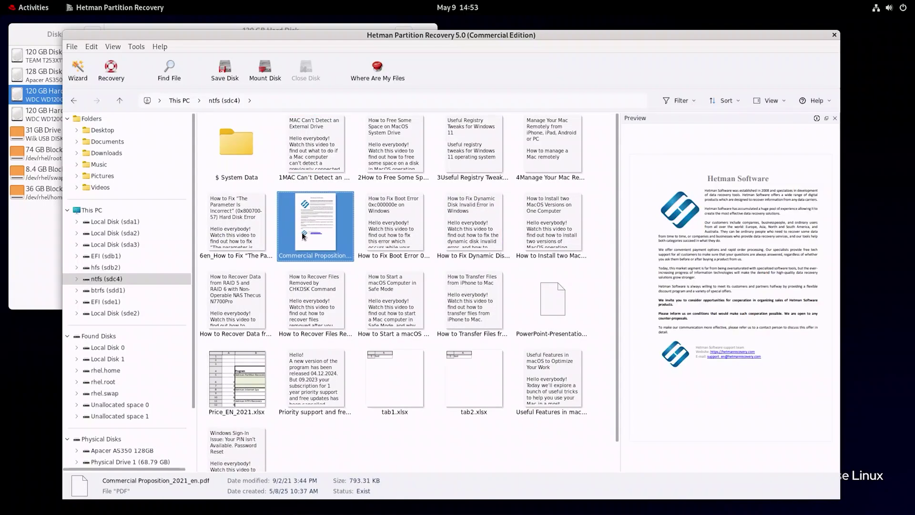
pyautogui.click(219, 381)
pyautogui.click(476, 366)
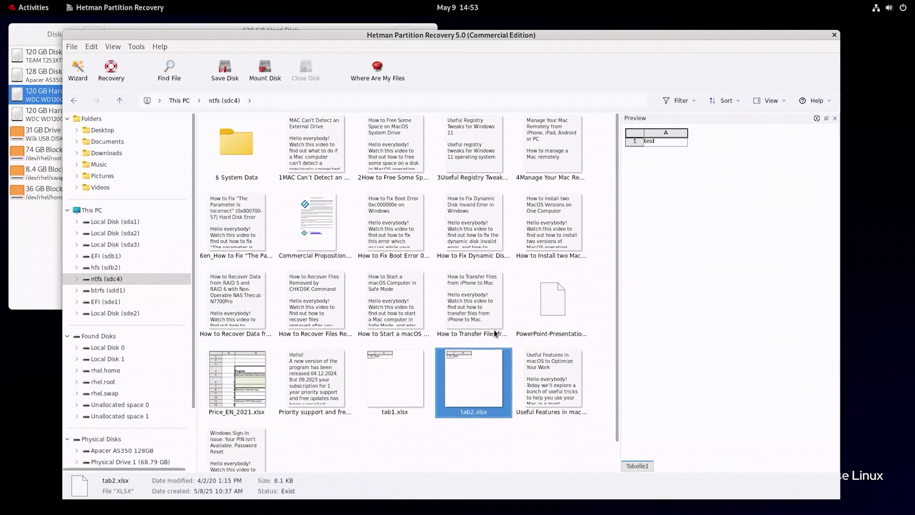
pyautogui.click(477, 303)
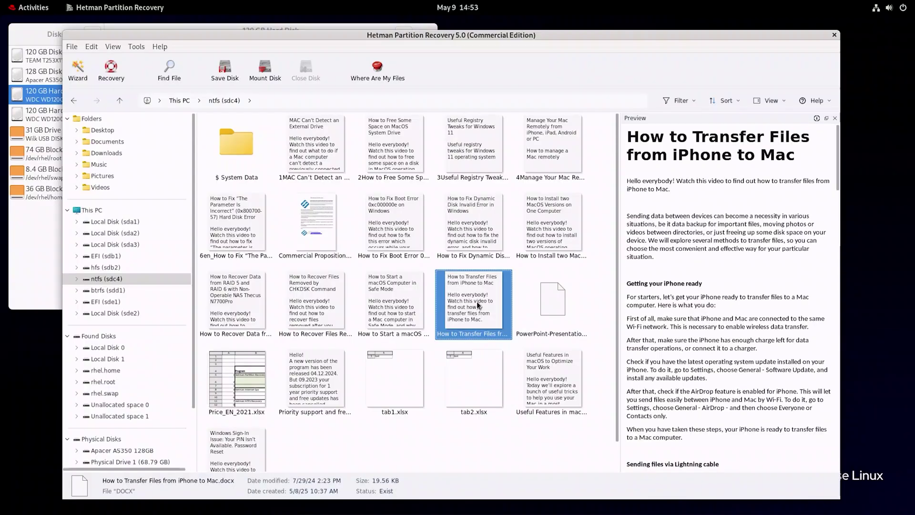
pyautogui.click(317, 161)
# - Extend the selection with Shift and arrow keys to cover all 20 found files
pyautogui.hotkey('shift', 'Down')
pyautogui.hotkey('shift', 'Down')
pyautogui.hotkey('shift', 'Right')
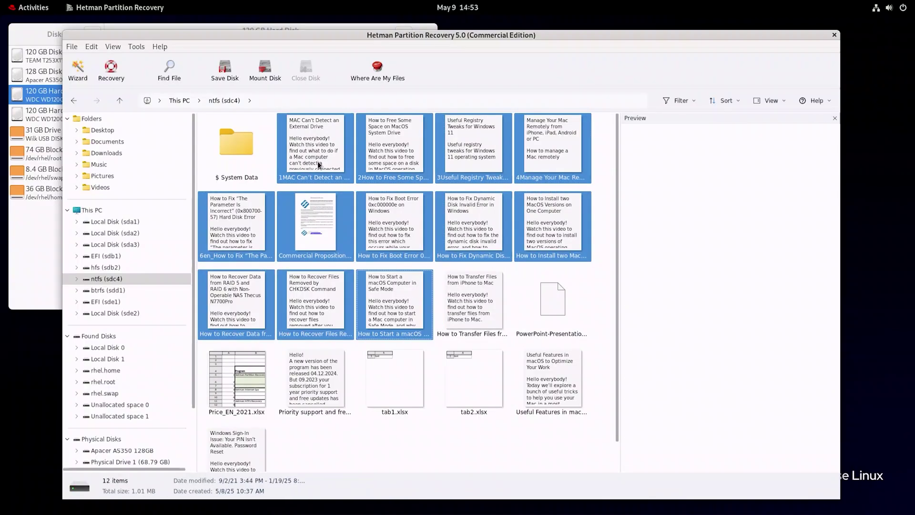
pyautogui.hotkey('shift', 'Right')
pyautogui.hotkey('shift', 'Right')
pyautogui.hotkey('shift', 'Right')
pyautogui.hotkey('shift', 'Right')
pyautogui.hotkey('shift', 'Right')
pyautogui.hotkey('shift', 'Right')
pyautogui.hotkey('shift', 'Right')
pyautogui.hotkey('shift', 'Right')
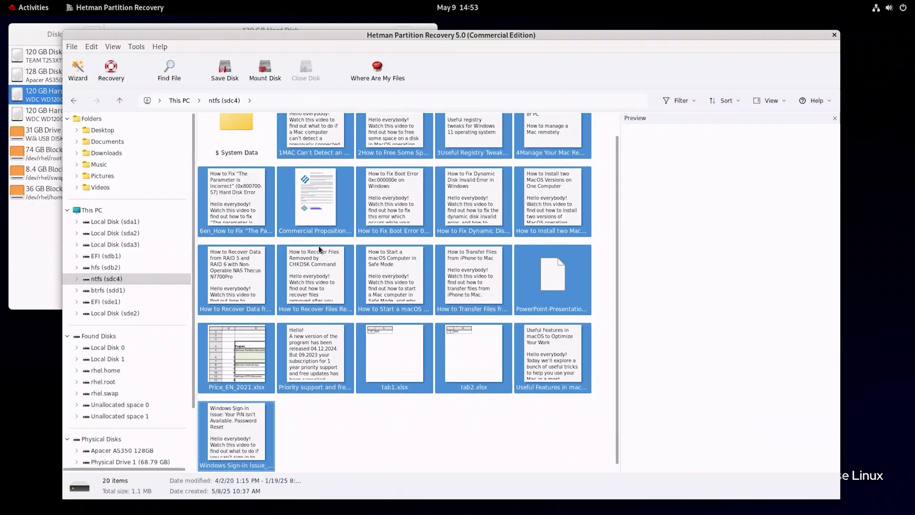
# - Recover the selected files to the hard disk at Documents/Restored Files
pyautogui.click(110, 72)
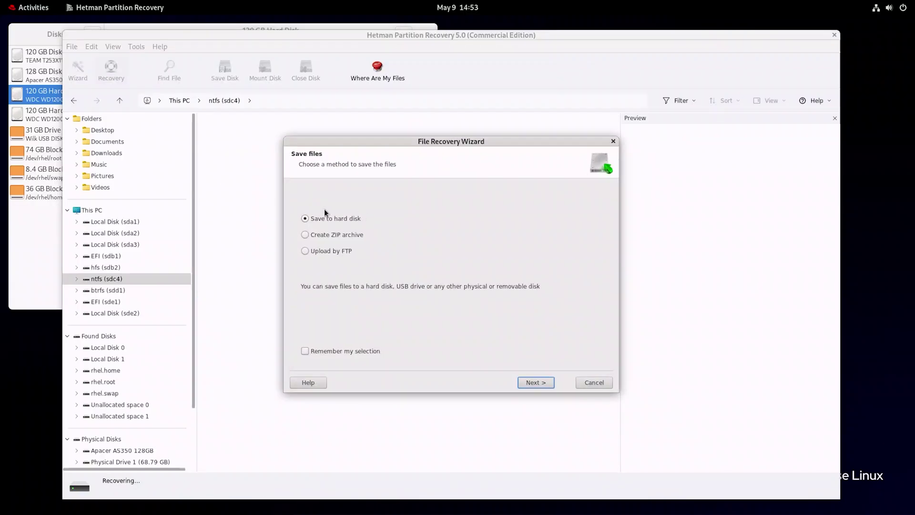
pyautogui.click(536, 383)
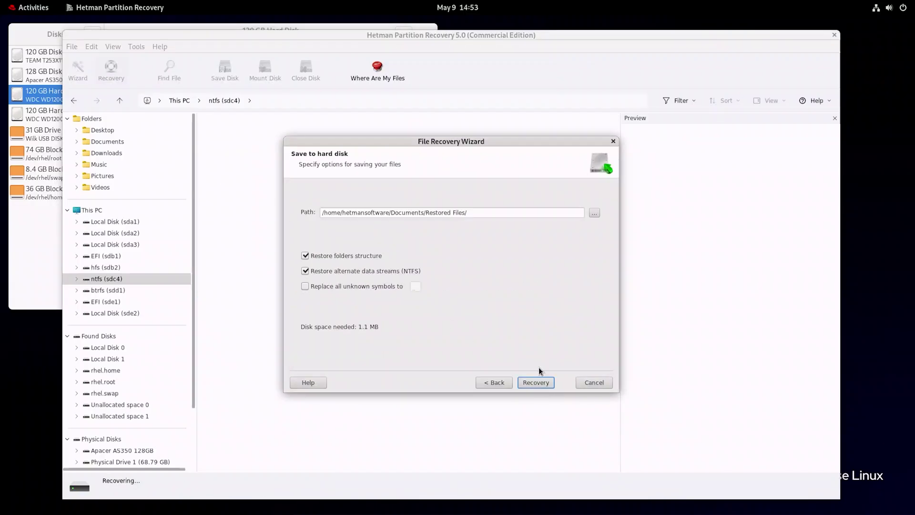
pyautogui.tripleClick(468, 212)
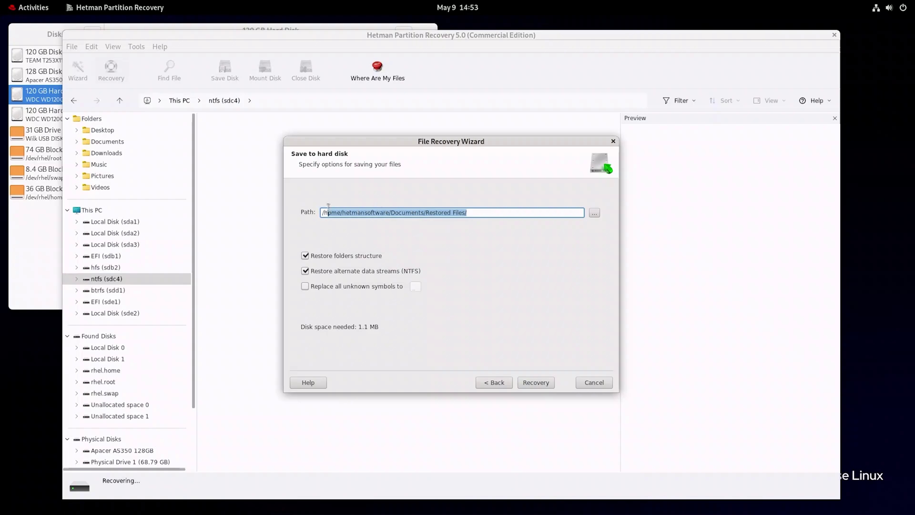
pyautogui.click(527, 384)
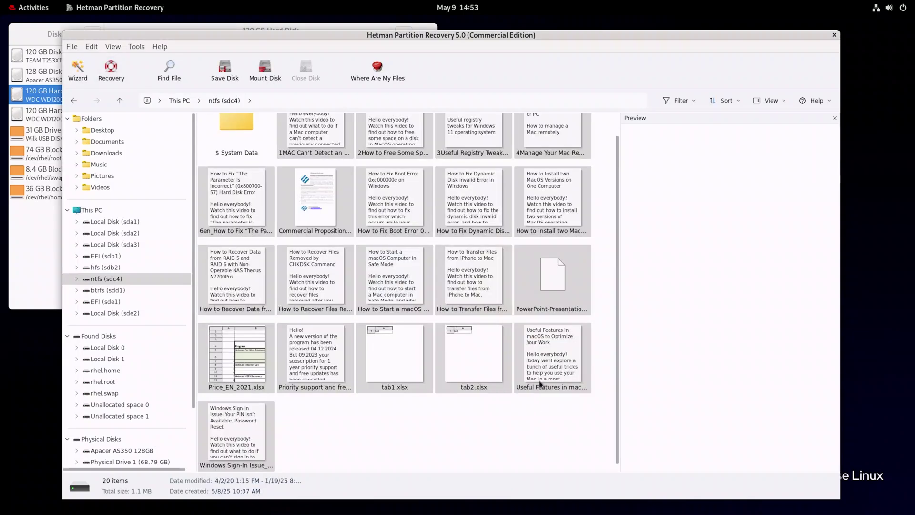
pyautogui.click(33, 7)
# - Open the Restored Files folder inside Documents in Files
pyautogui.click(347, 484)
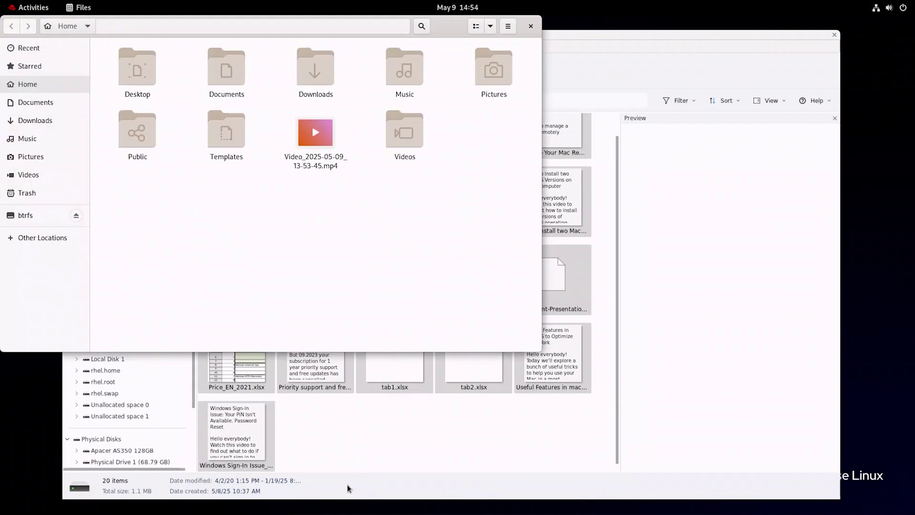
pyautogui.click(70, 103)
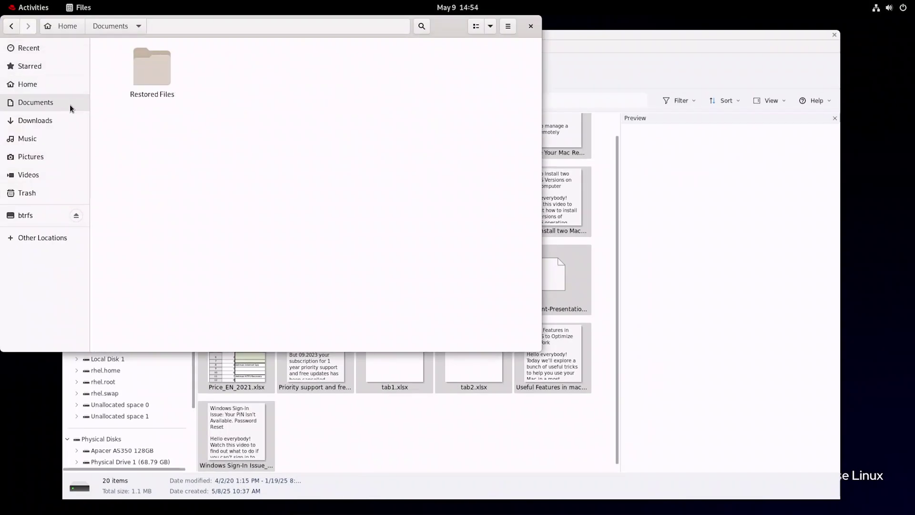
pyautogui.doubleClick(153, 67)
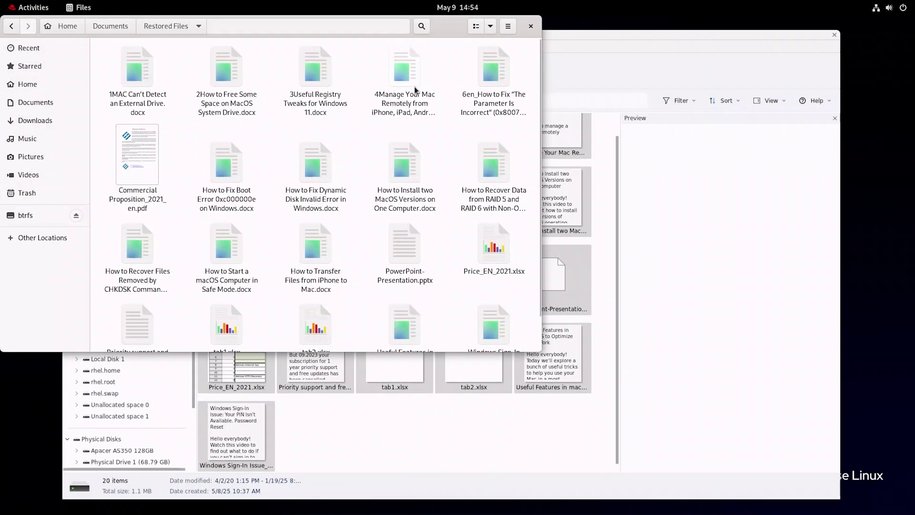
# - Open the recovered 1MAC document and the PDF to confirm they display correctly
pyautogui.doubleClick(143, 81)
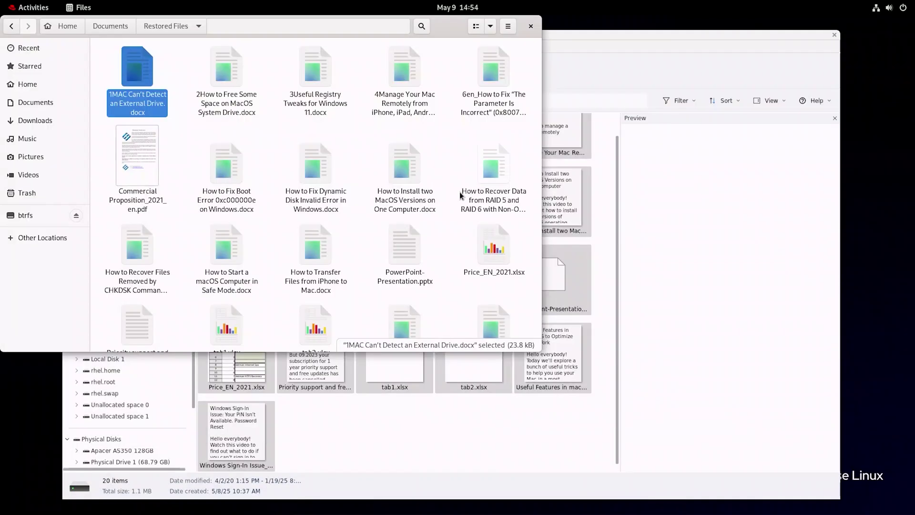
pyautogui.press('Down')
pyautogui.press('Return')
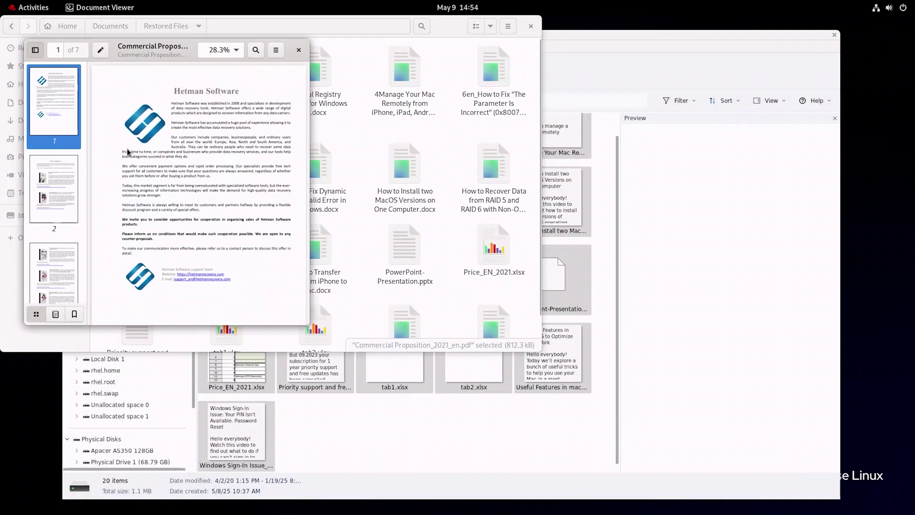
pyautogui.click(296, 45)
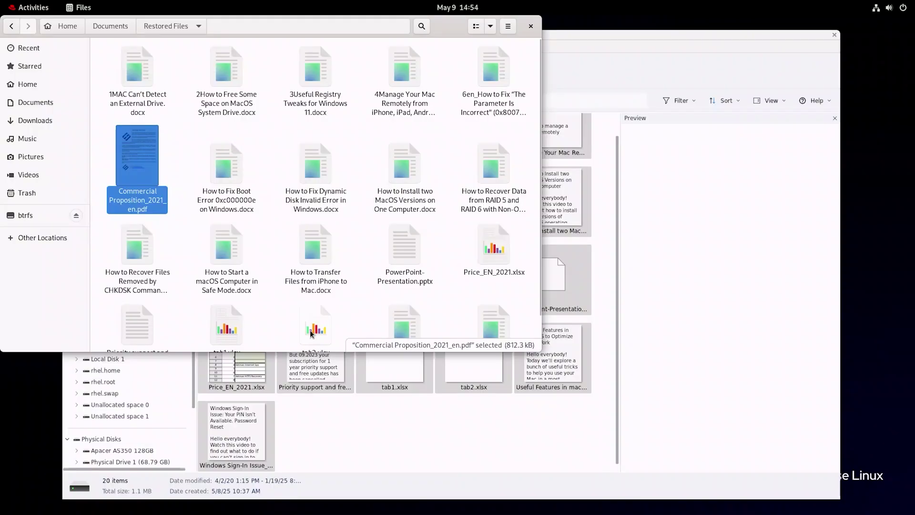
pyautogui.click(138, 326)
pyautogui.click(316, 214)
pyautogui.scroll(1, 315, 214)
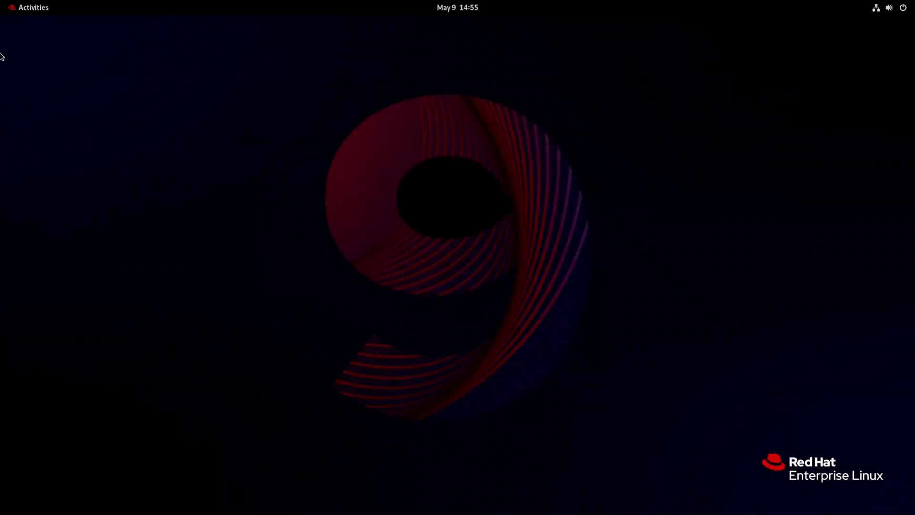
# - Launch Disks and inspect the APFS partition on the 120 GB disk
pyautogui.click(19, 9)
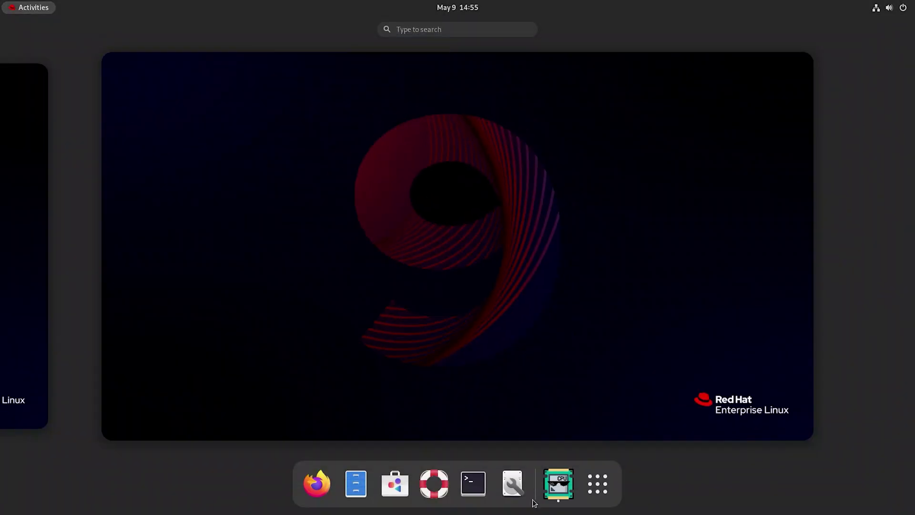
pyautogui.click(522, 491)
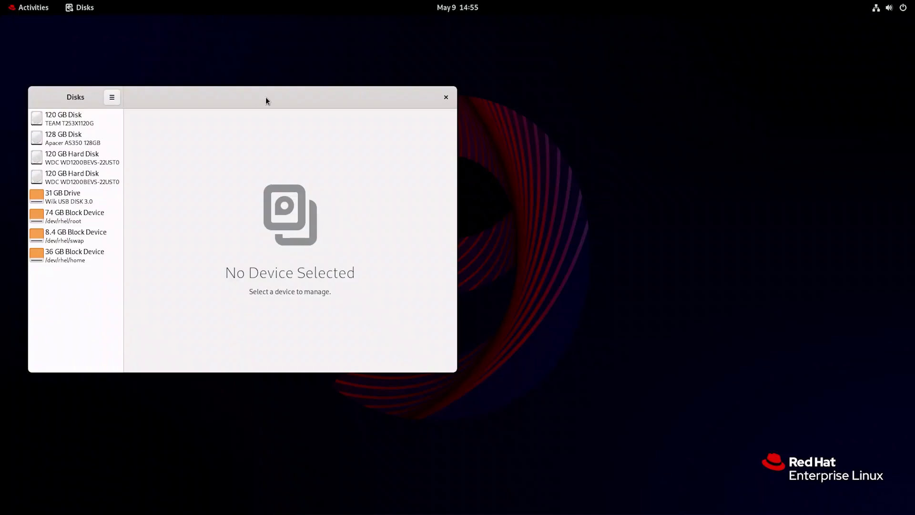
pyautogui.moveTo(253, 98); pyautogui.dragTo(229, 36)
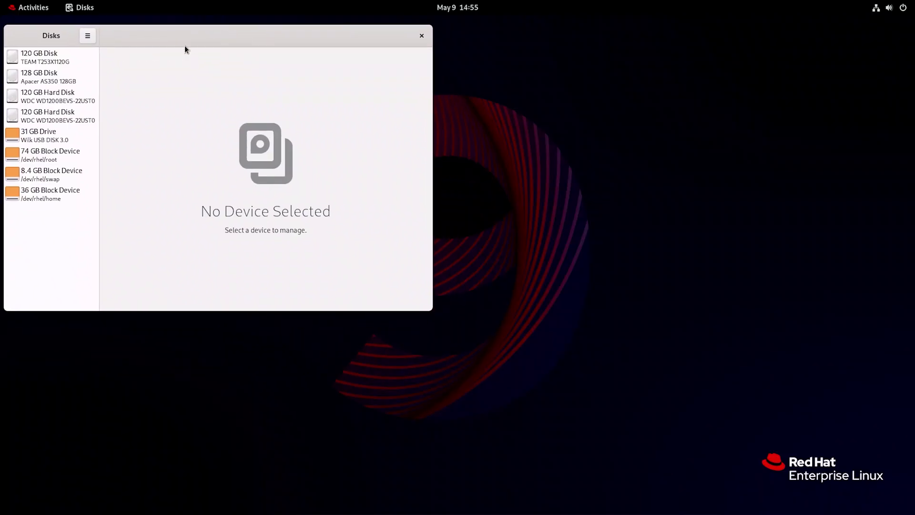
pyautogui.click(52, 118)
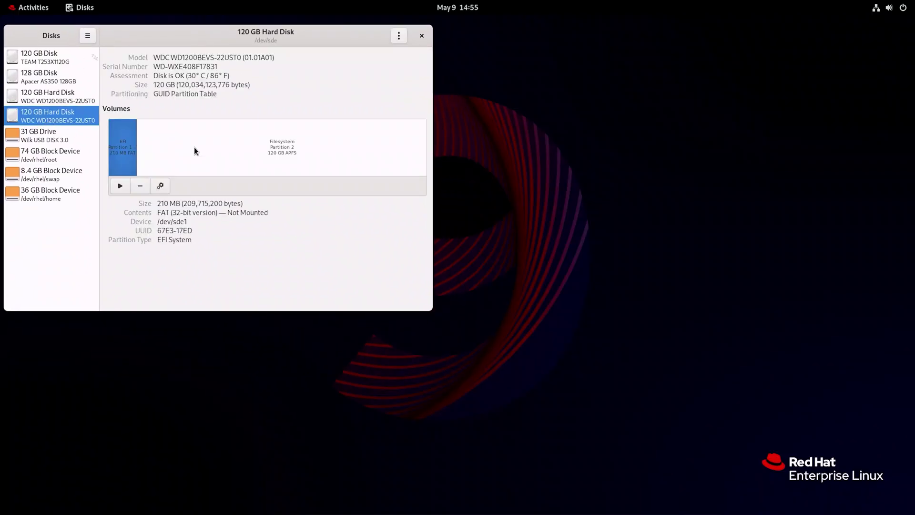
pyautogui.click(300, 150)
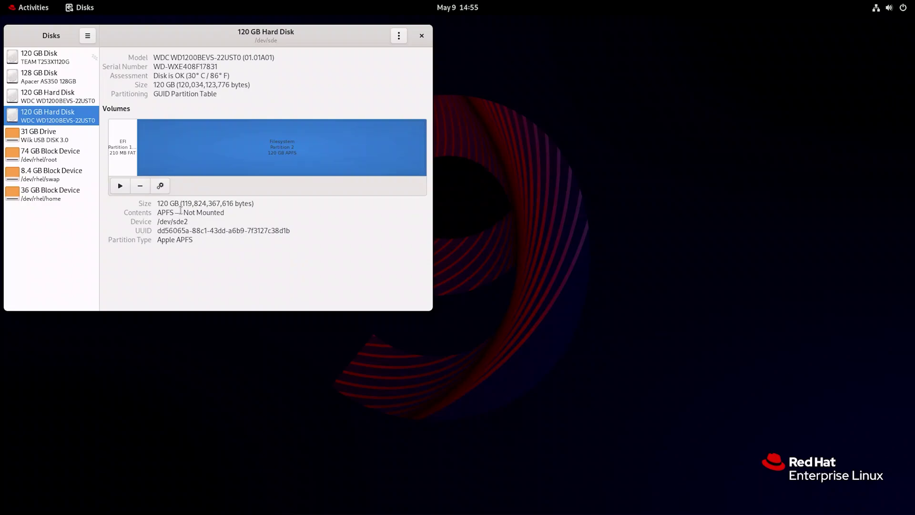
pyautogui.moveTo(180, 210); pyautogui.dragTo(156, 211)
pyautogui.click(163, 212)
pyautogui.doubleClick(163, 212)
# - Try mounting the HFS partition on the 128 GB disk with the password; dismiss the error
pyautogui.click(60, 77)
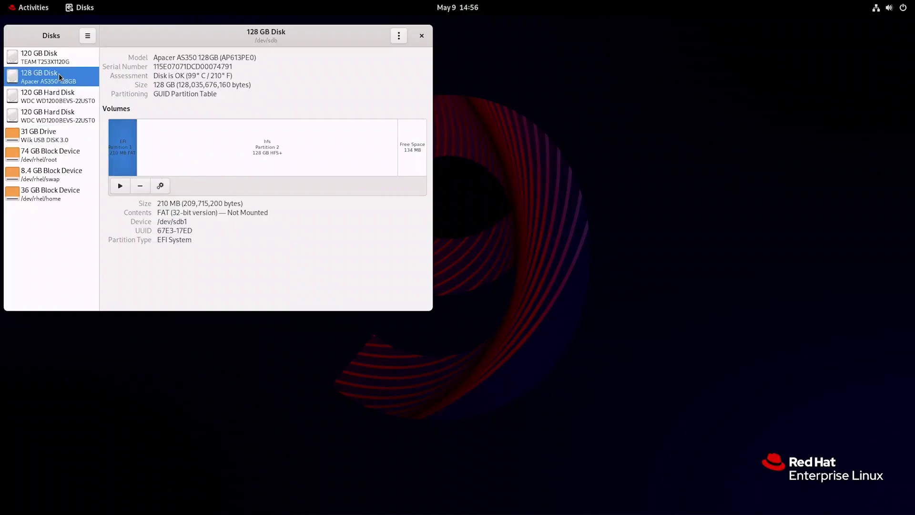
pyautogui.click(282, 157)
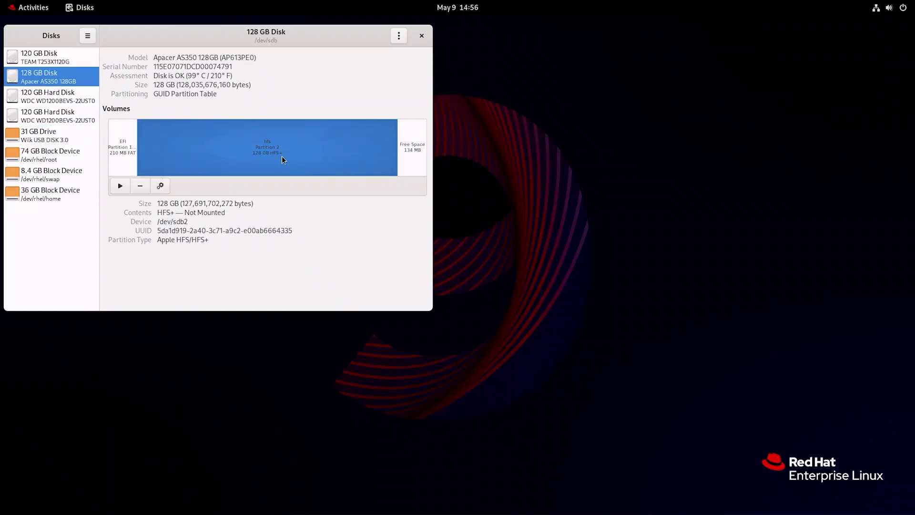
pyautogui.doubleClick(163, 212)
pyautogui.click(121, 185)
pyautogui.write('********')
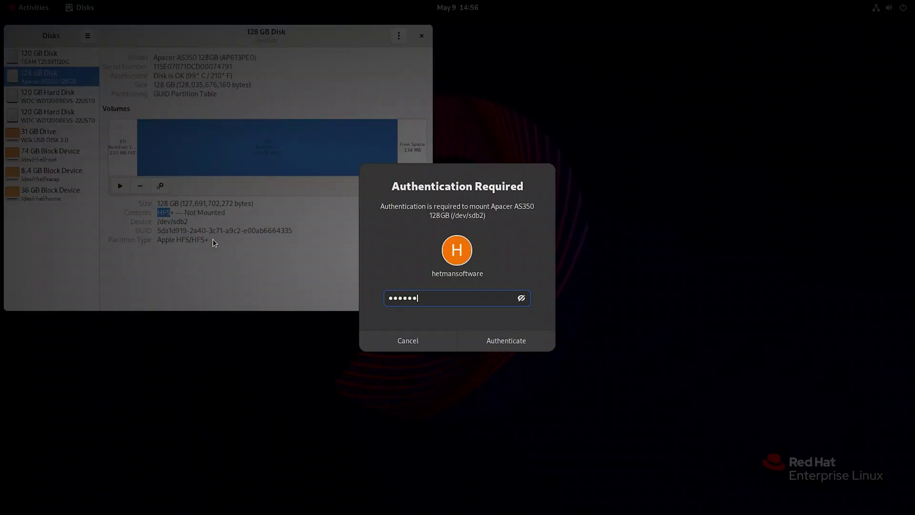
pyautogui.press('Return')
pyautogui.click(253, 196)
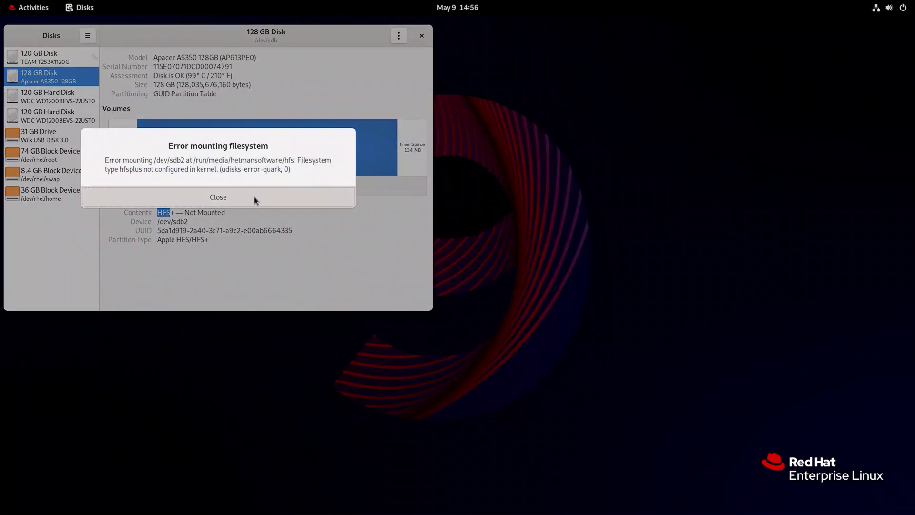
# - Try mounting the APFS partition on the 120 GB disk and dismiss the failure
pyautogui.click(75, 119)
pyautogui.click(253, 153)
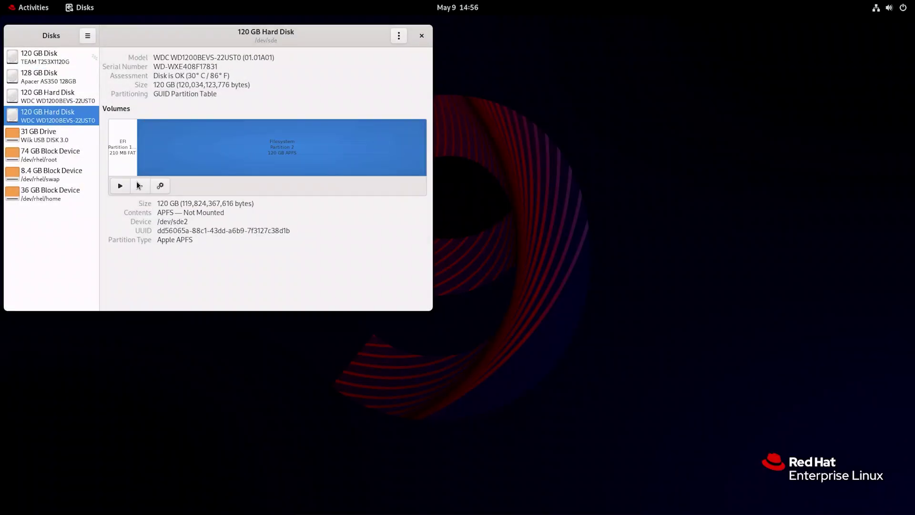
pyautogui.click(120, 186)
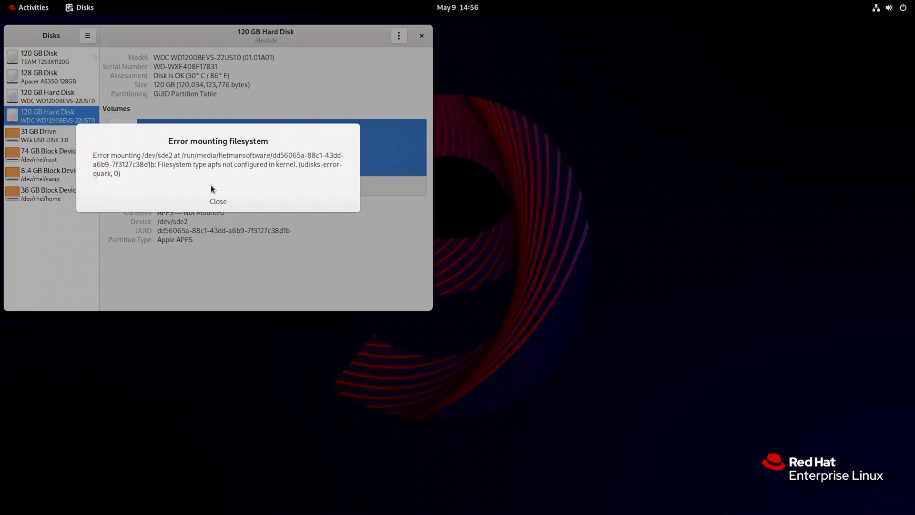
pyautogui.click(218, 201)
pyautogui.click(45, 10)
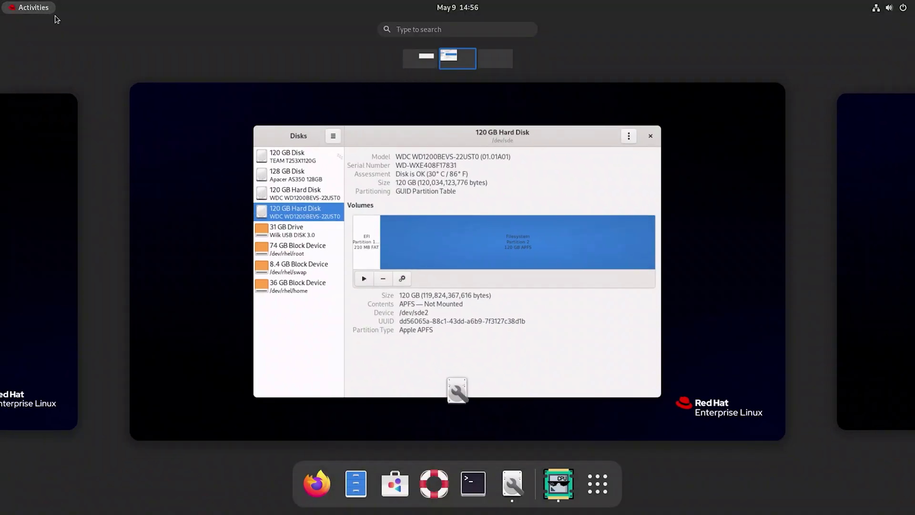
# - Try opening the hfs drive from Other Locations, authenticate, and dismiss the access error
pyautogui.click(355, 484)
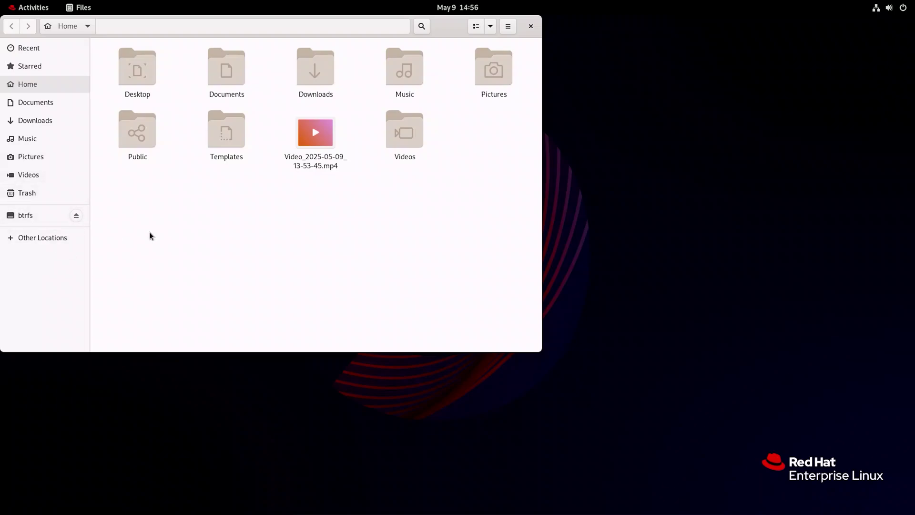
pyautogui.click(44, 237)
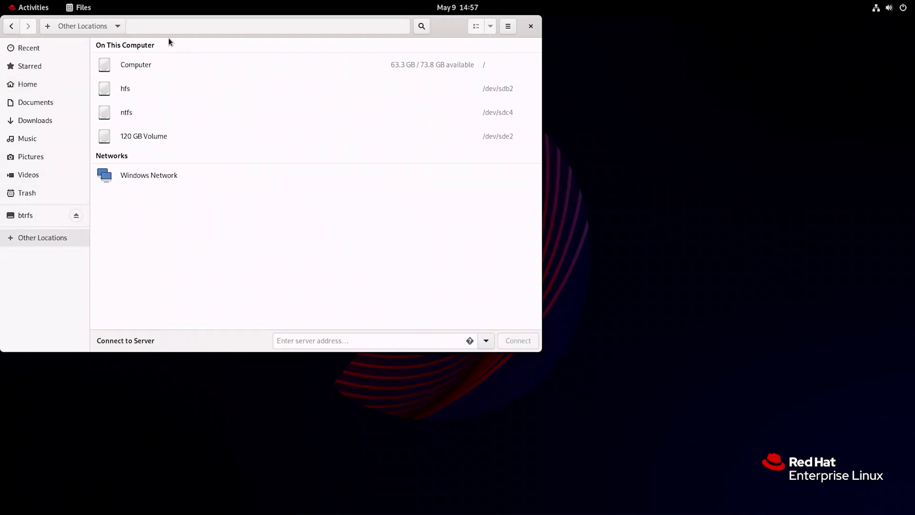
pyautogui.click(133, 86)
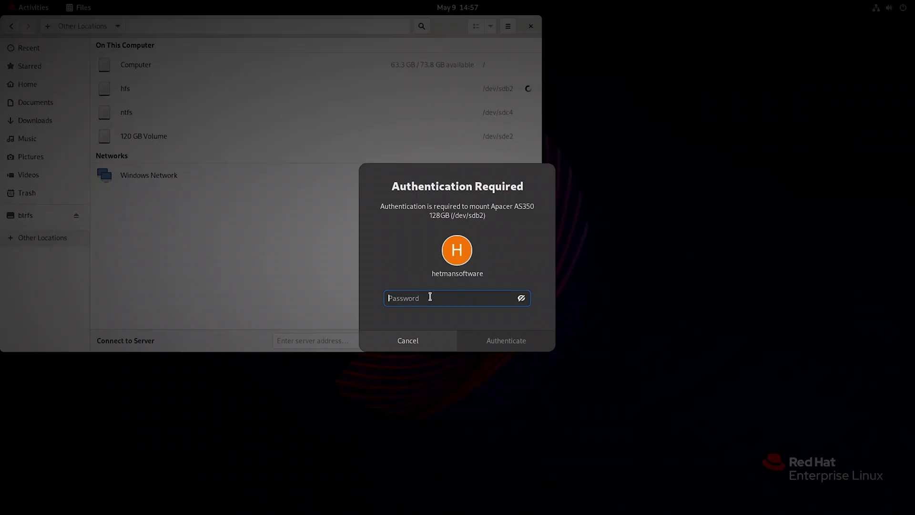
pyautogui.write('********')
pyautogui.press('Return')
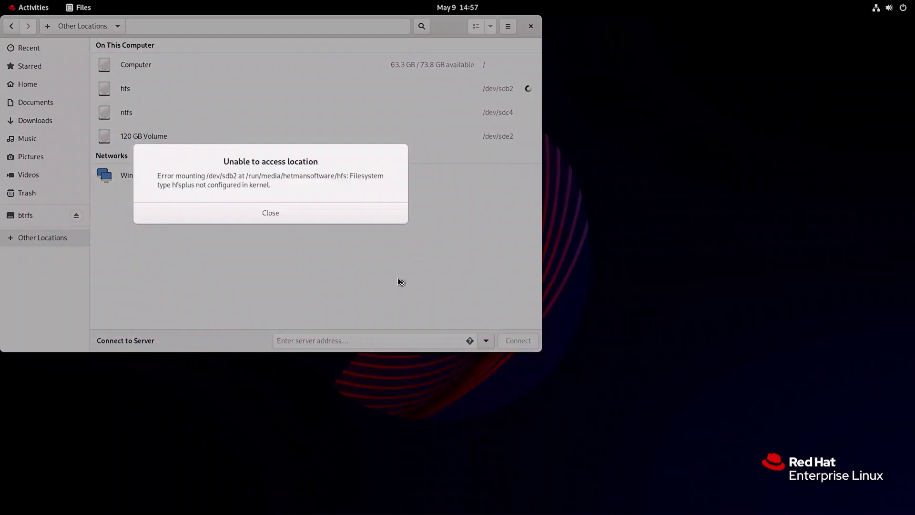
pyautogui.click(353, 209)
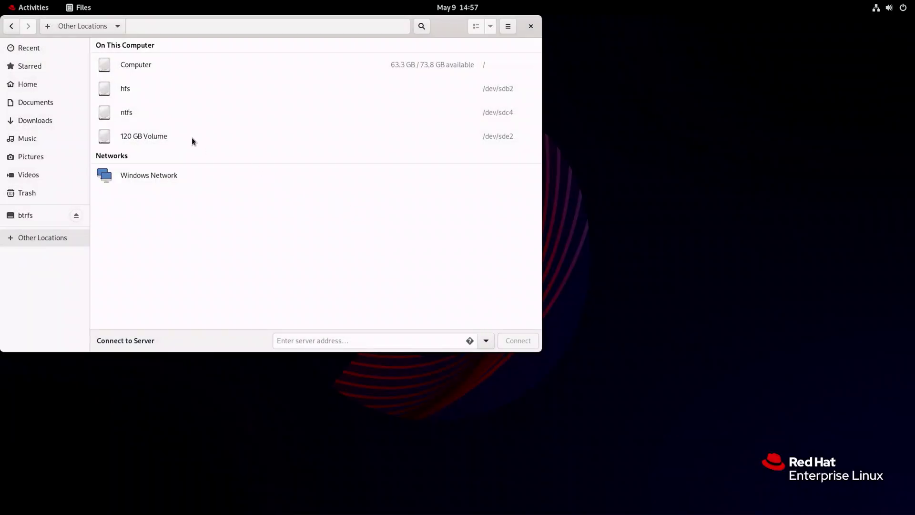
# - Try opening the 120 GB Volume, dismiss the APFS error, and close Files
pyautogui.click(152, 136)
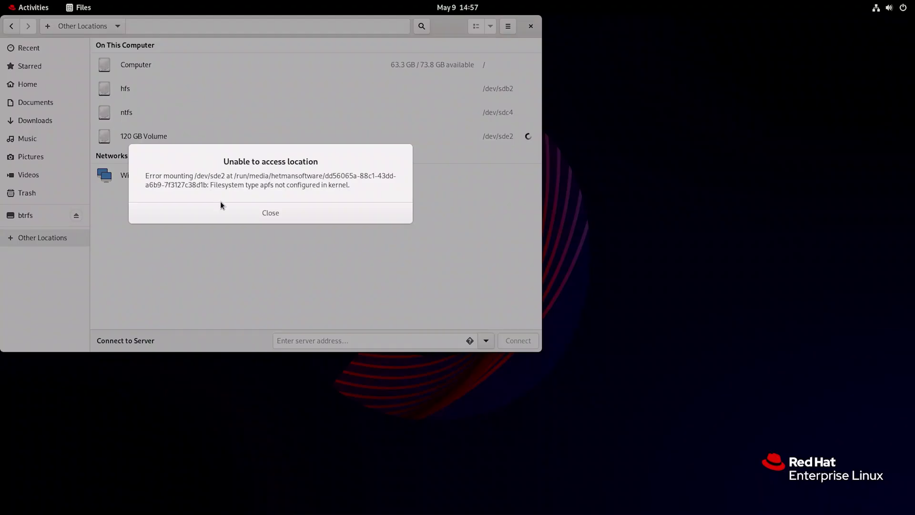
pyautogui.click(229, 212)
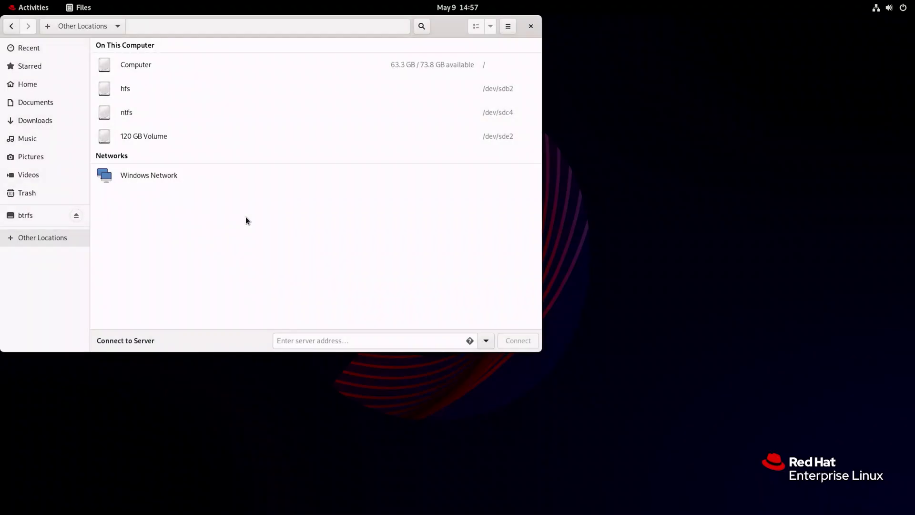
pyautogui.click(532, 25)
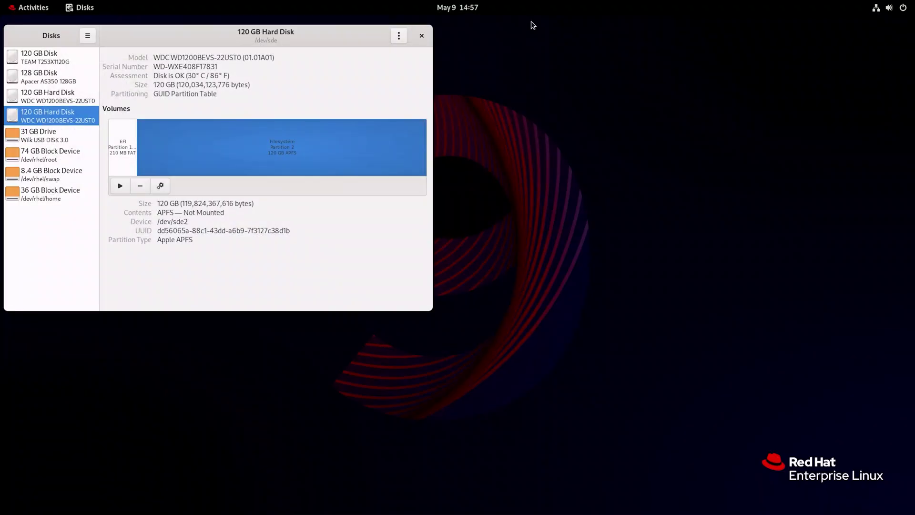
# - Launch Hetman Partition Recovery from the applications list with the root password
pyautogui.click(28, 7)
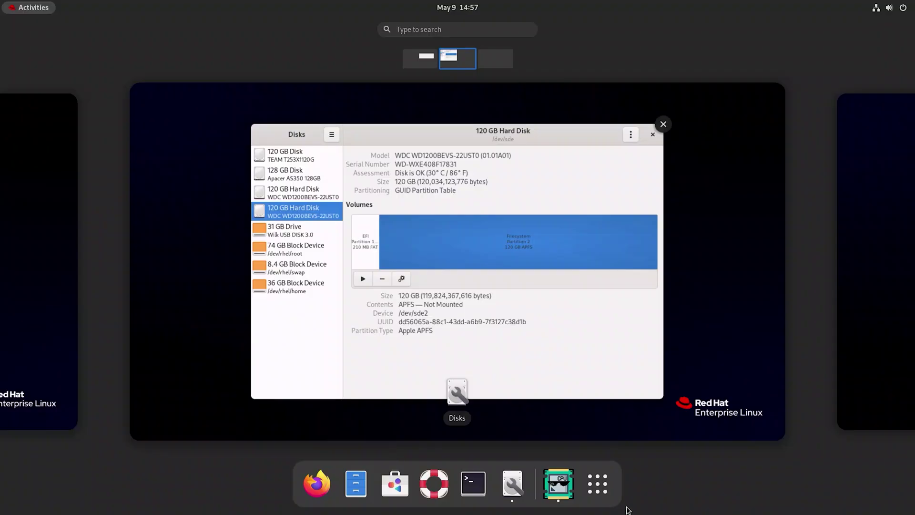
pyautogui.click(594, 495)
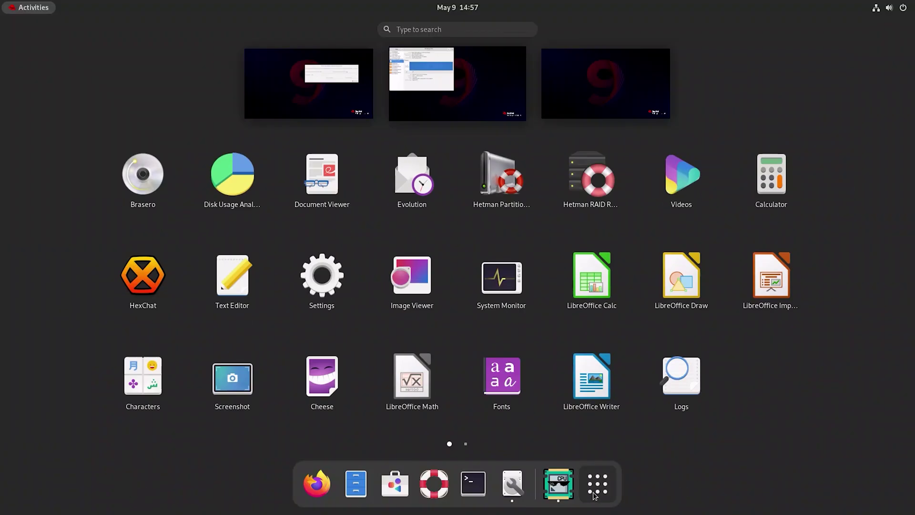
pyautogui.click(501, 178)
pyautogui.write('**')
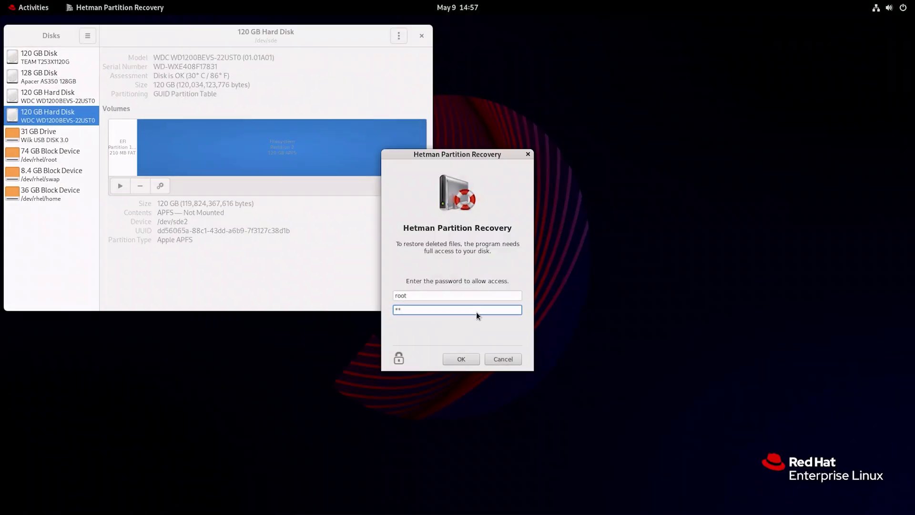
pyautogui.press('Return')
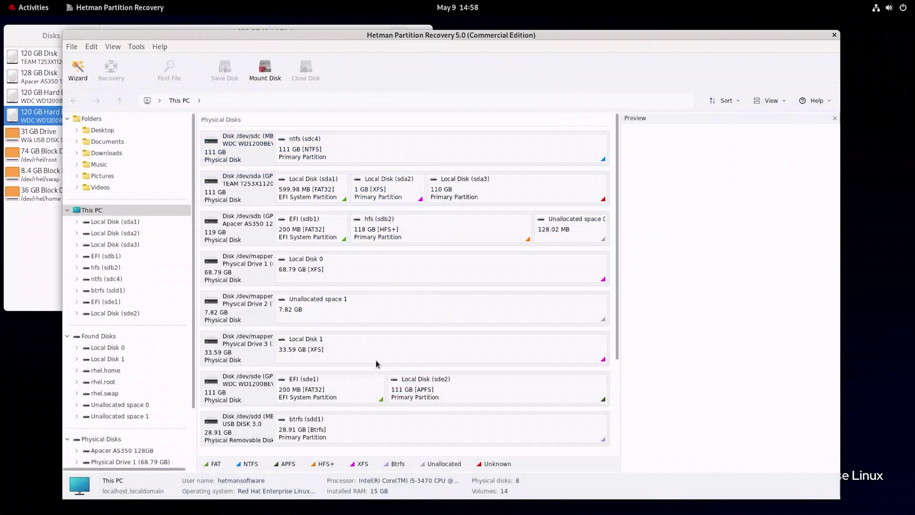
# - Match the Local Disk (sde2) tile to the sde2 APFS partition in Disks
pyautogui.click(457, 384)
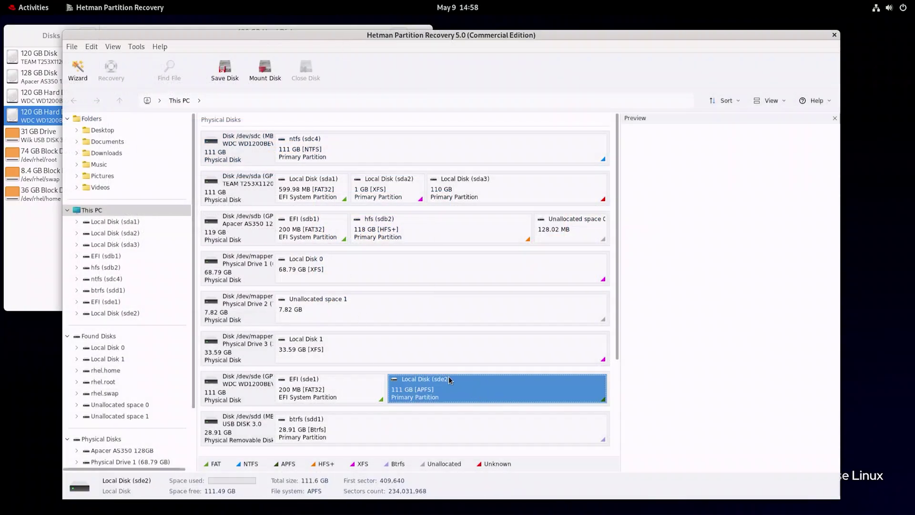
pyautogui.click(40, 245)
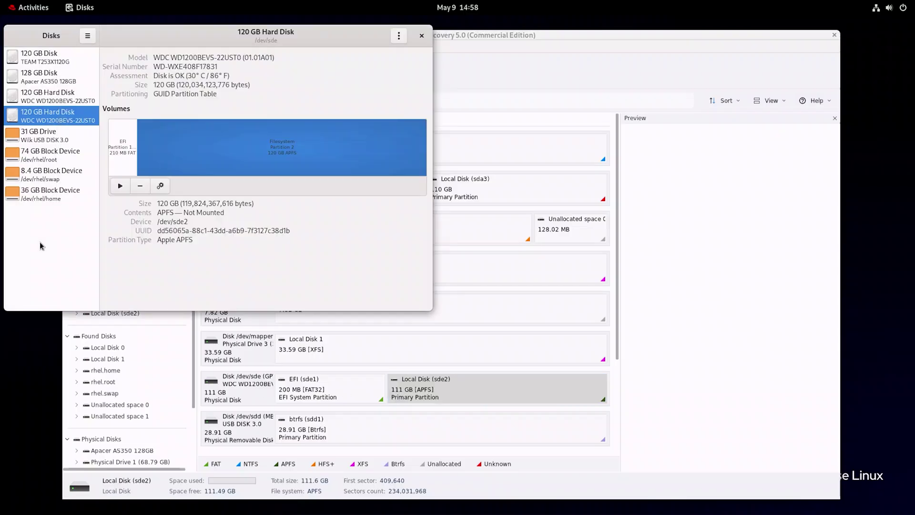
pyautogui.moveTo(189, 222); pyautogui.dragTo(181, 222)
pyautogui.click(430, 380)
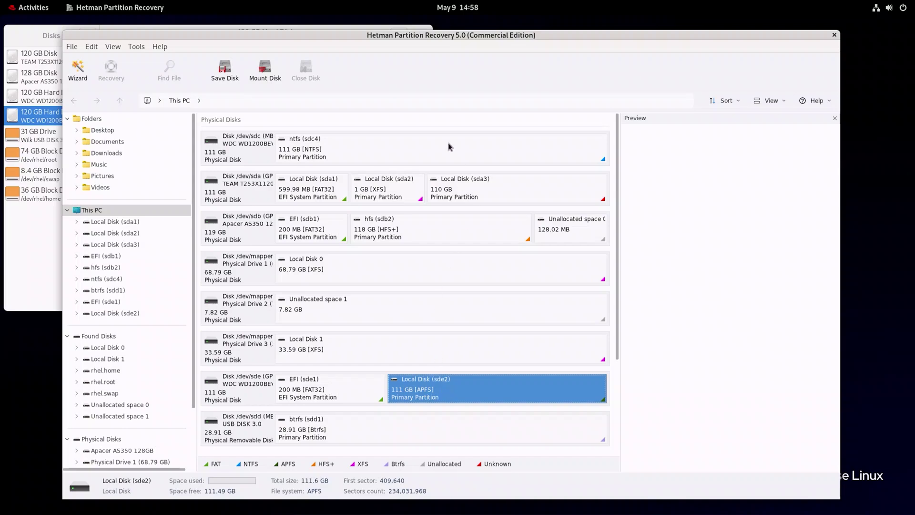
# - Match the hfs (sdb2) tile to the 128 GB disk's sdb2 partition in Disks
pyautogui.click(404, 234)
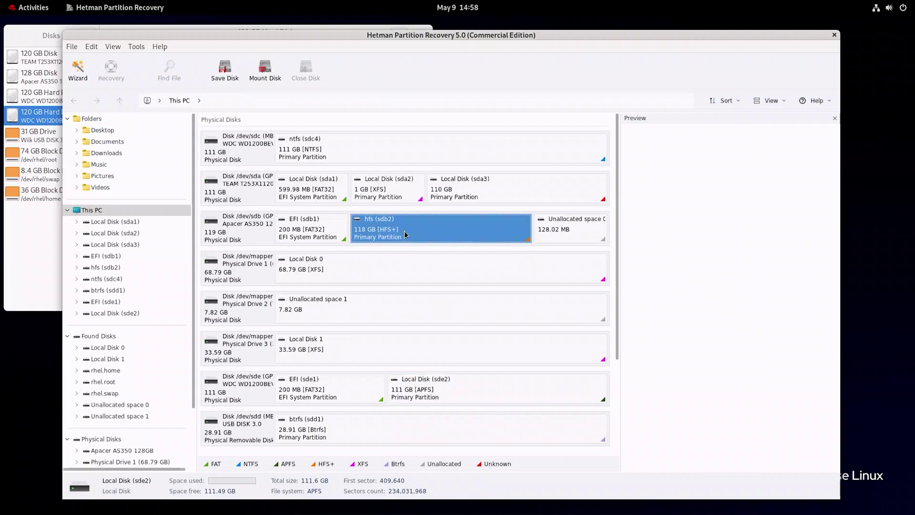
pyautogui.click(49, 239)
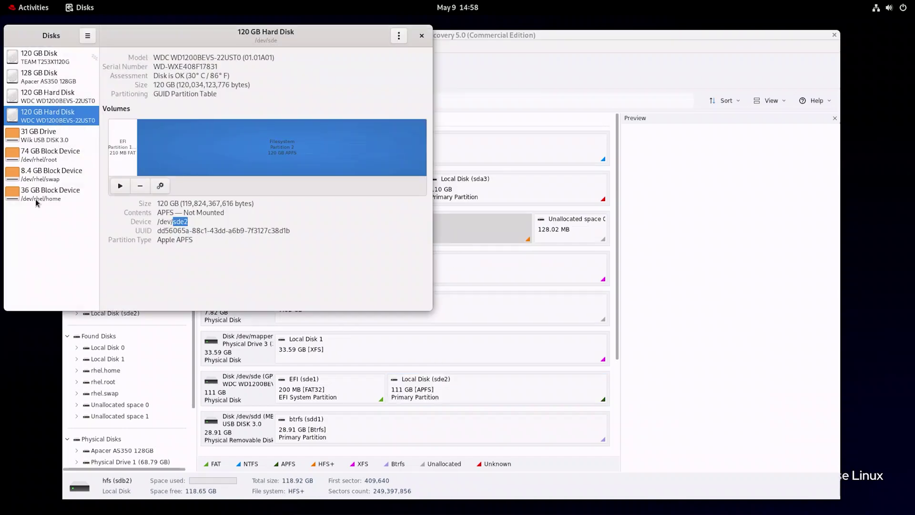
pyautogui.click(48, 77)
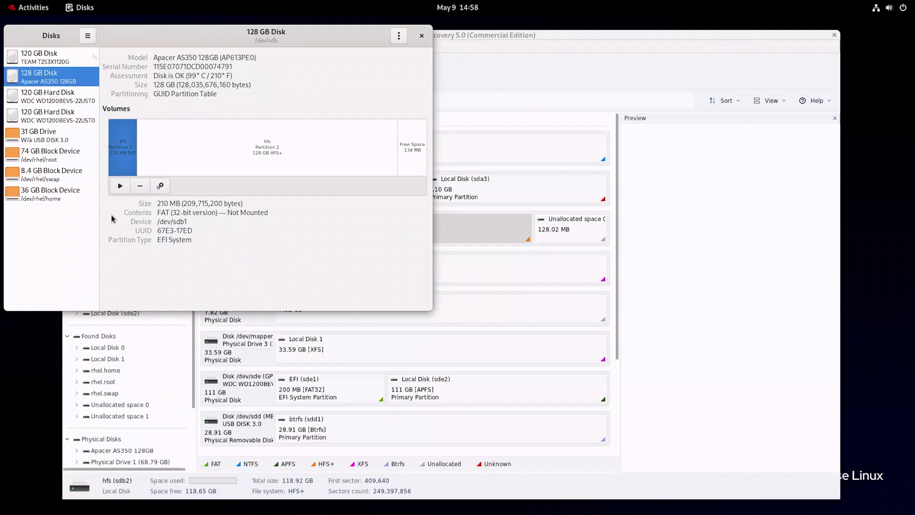
pyautogui.doubleClick(177, 223)
pyautogui.click(283, 148)
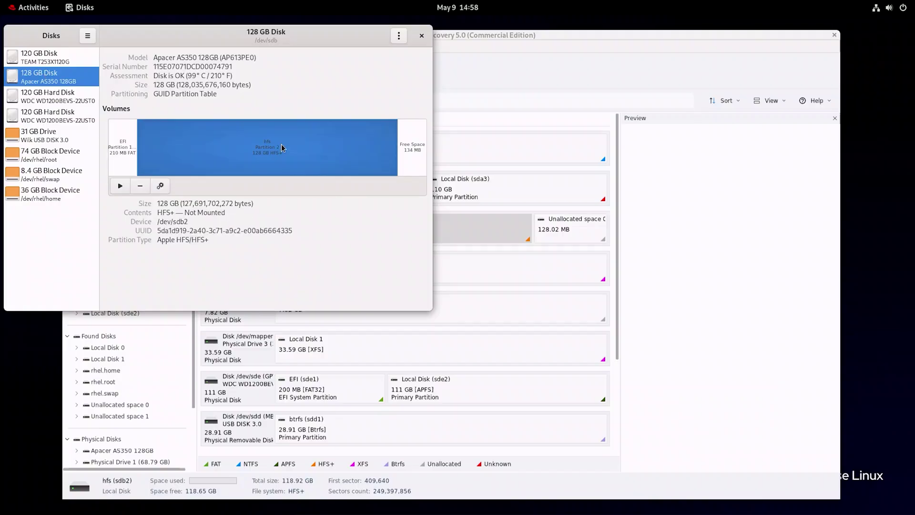
pyautogui.doubleClick(181, 221)
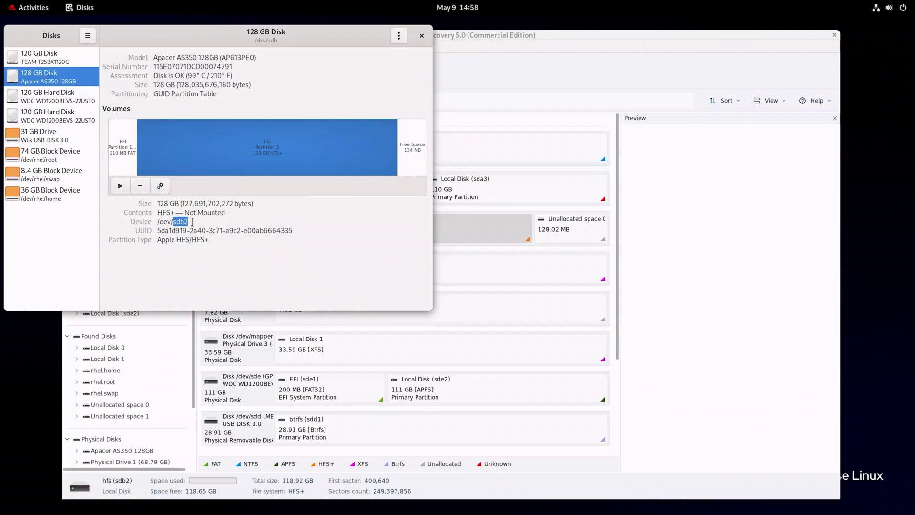
pyautogui.click(471, 115)
# - Run a fast scan of the hfs (sdb2) partition and show the found files
pyautogui.rightClick(412, 225)
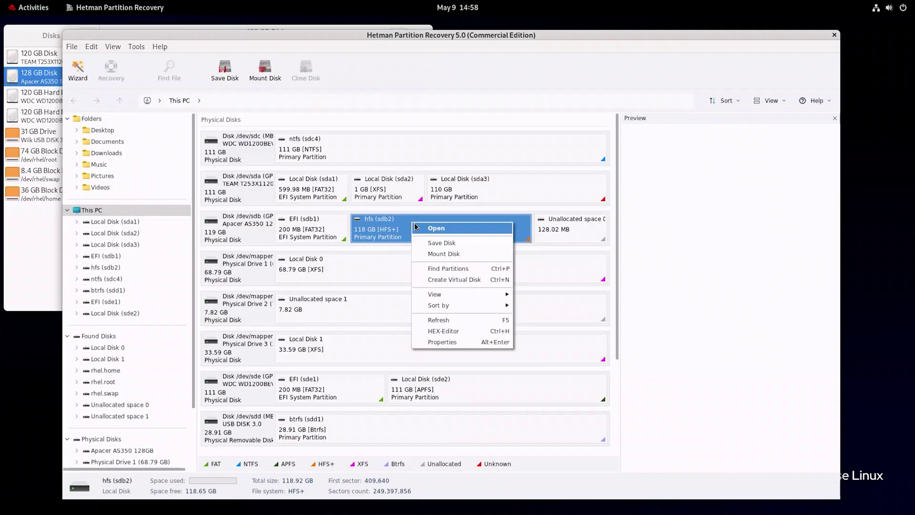
pyautogui.click(458, 230)
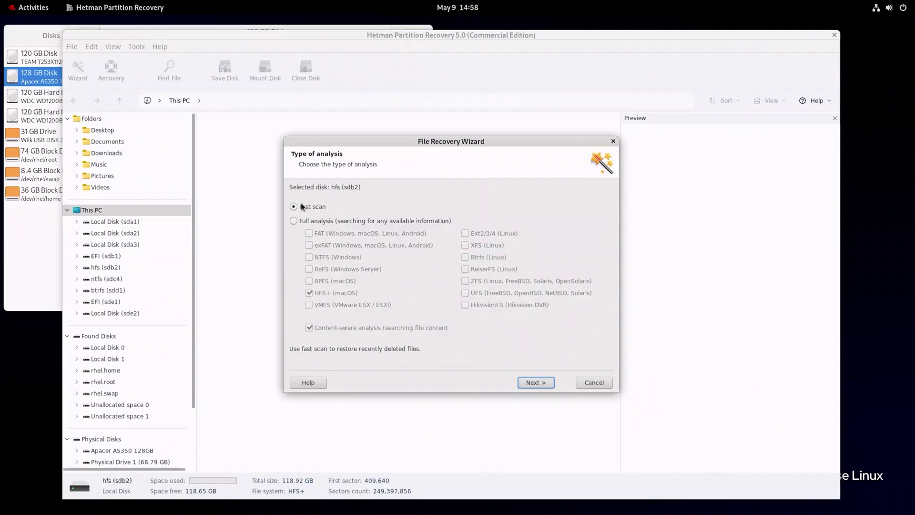
pyautogui.click(537, 382)
pyautogui.click(538, 384)
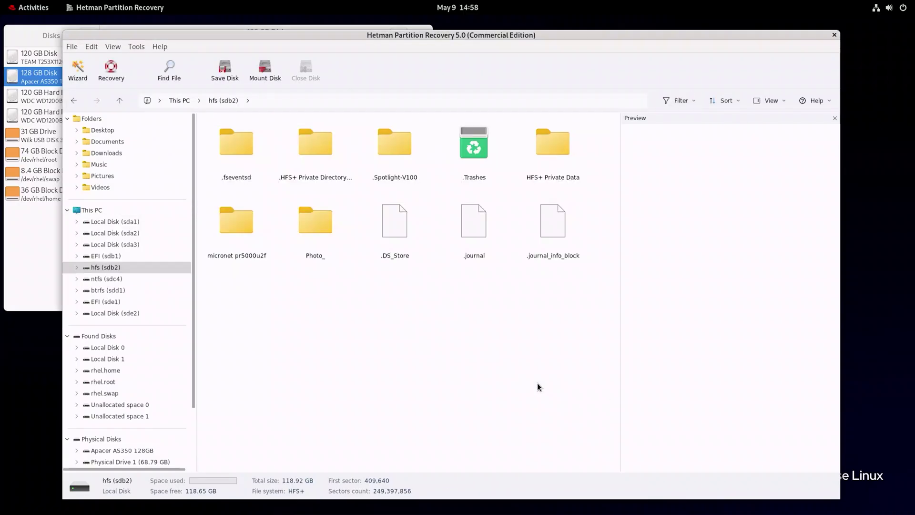
# - Preview the JPEG photos and Screenshot_1/Screenshot_2.png in the micronet pr5000u2f folder
pyautogui.click(241, 230)
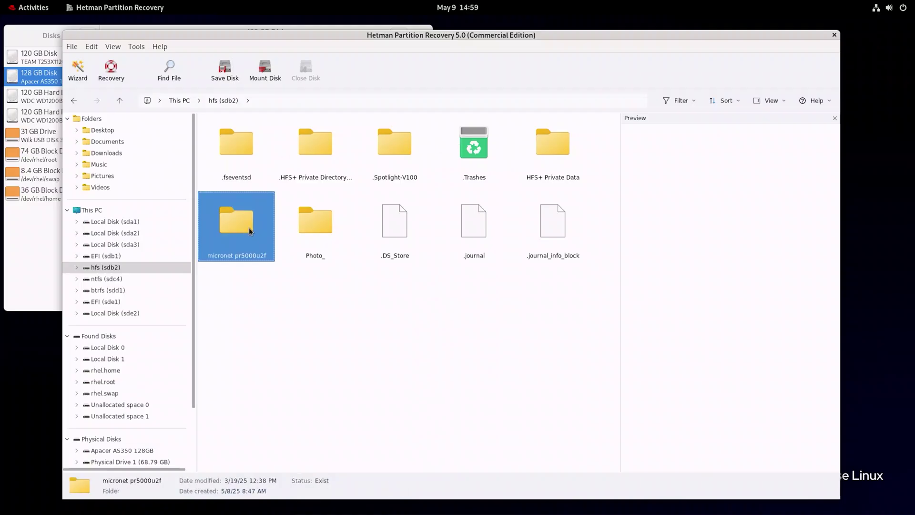
pyautogui.doubleClick(251, 227)
pyautogui.click(242, 176)
pyautogui.click(302, 153)
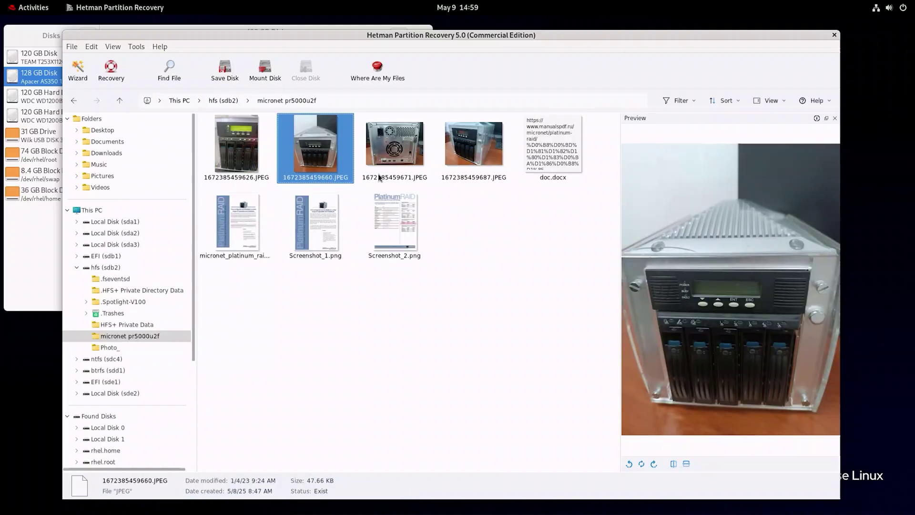
pyautogui.click(385, 211)
pyautogui.click(324, 236)
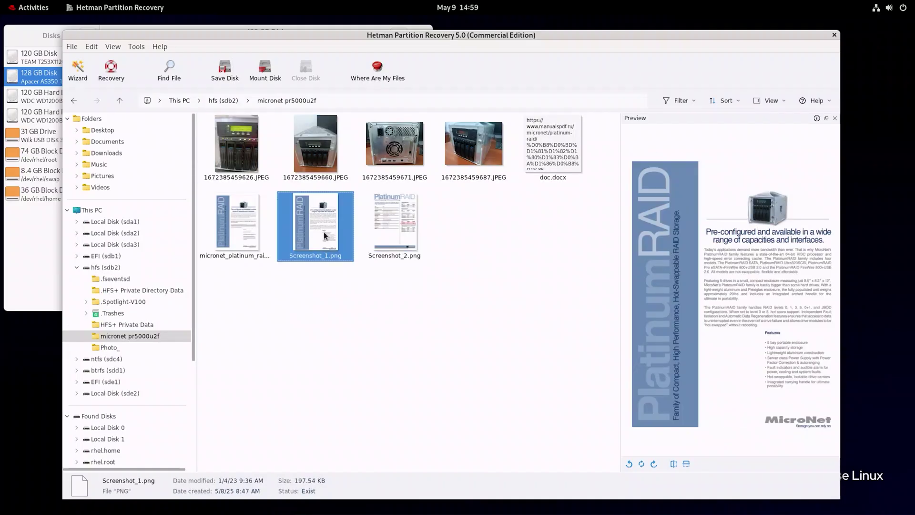
pyautogui.click(396, 218)
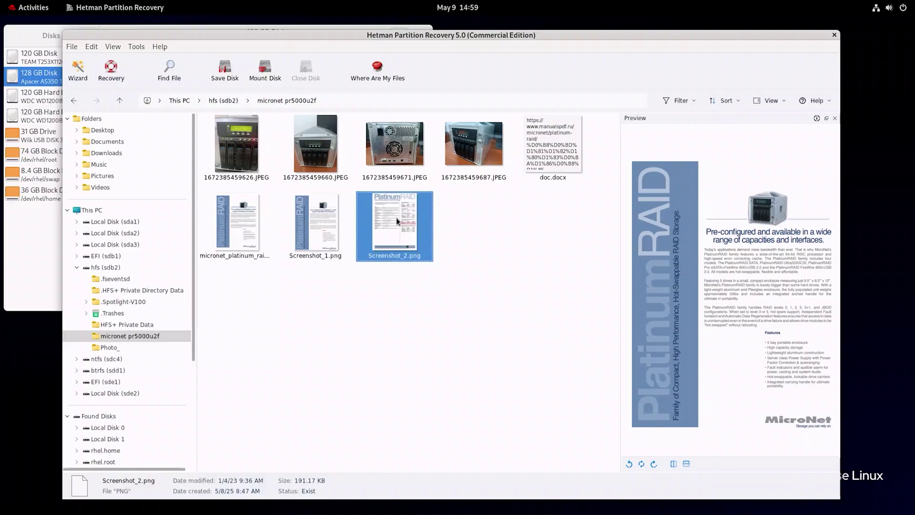
# - Go back up to the physical disks overview and select Local Disk (sde2)
pyautogui.click(120, 100)
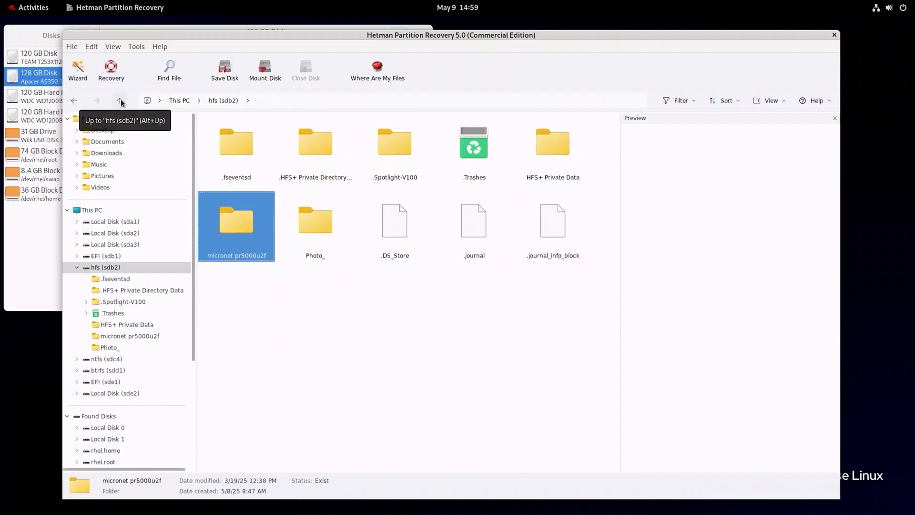
pyautogui.click(120, 100)
pyautogui.click(437, 389)
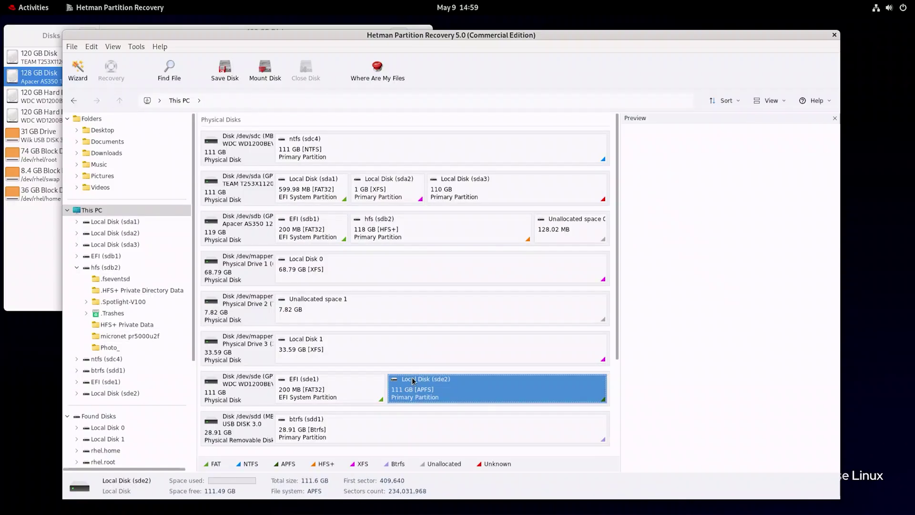
# - Fast-scan Local Disk (sde2), finding 26 folders and 113 files, and open the apfs volume
pyautogui.rightClick(439, 386)
pyautogui.click(462, 391)
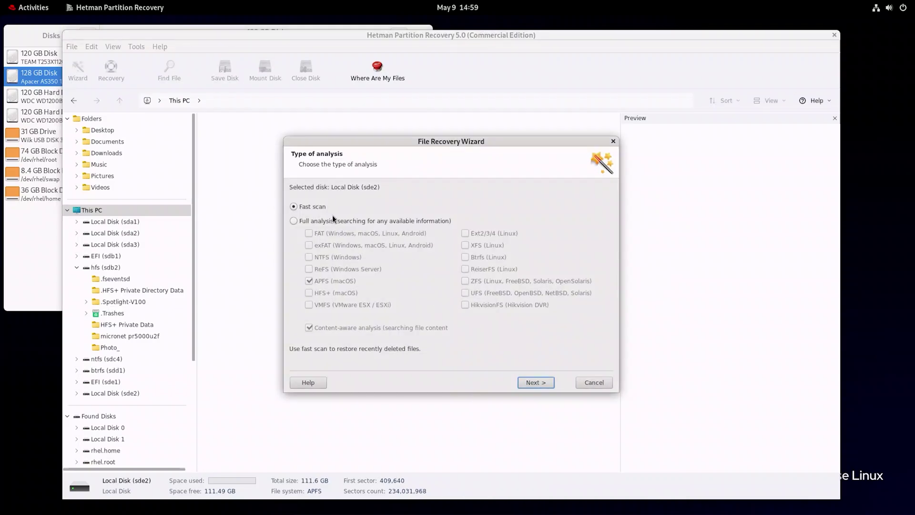
pyautogui.click(539, 384)
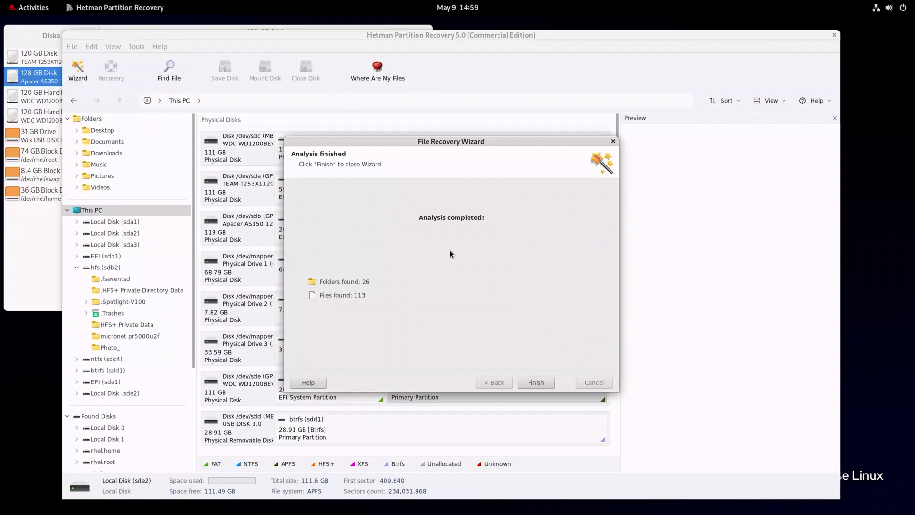
pyautogui.click(536, 383)
pyautogui.doubleClick(250, 150)
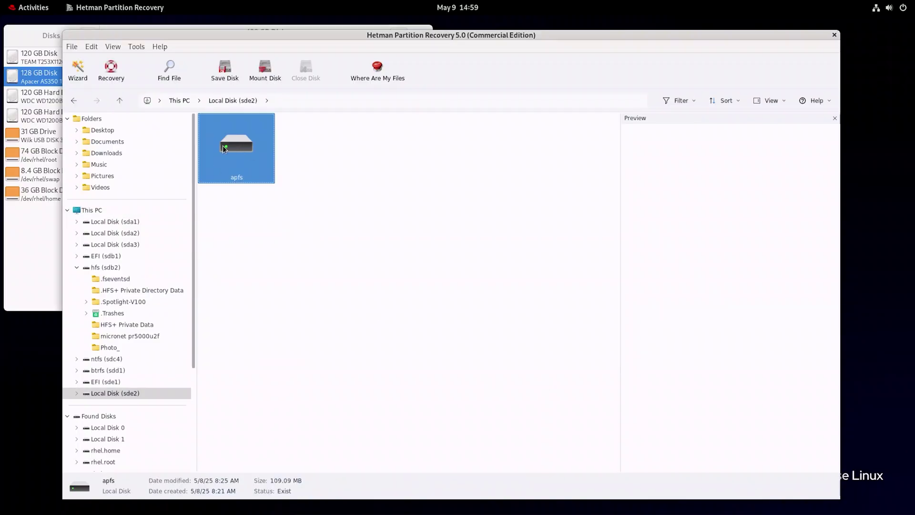
# - Preview car photos 187.jpg, 188.jpg, 191.jpg, 190.JPG and the jpg folder's image
pyautogui.click(464, 232)
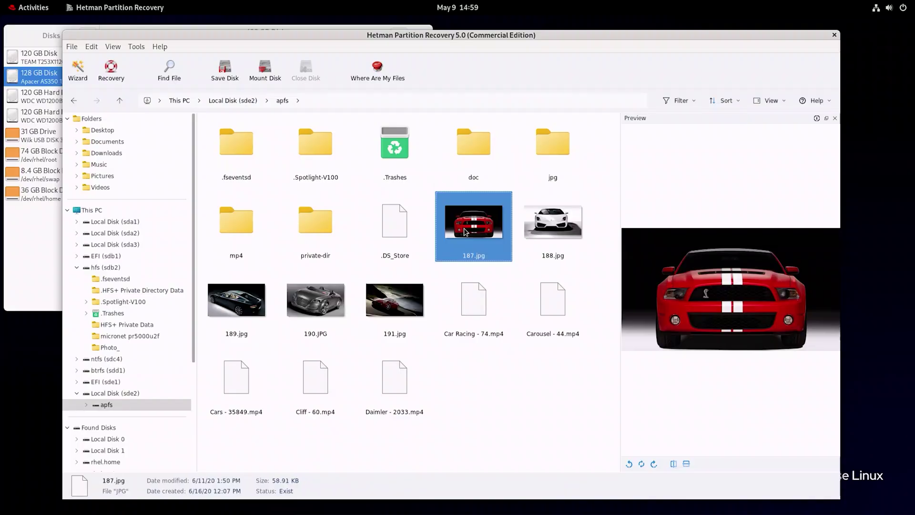
pyautogui.click(536, 231)
pyautogui.click(381, 307)
pyautogui.doubleClick(542, 147)
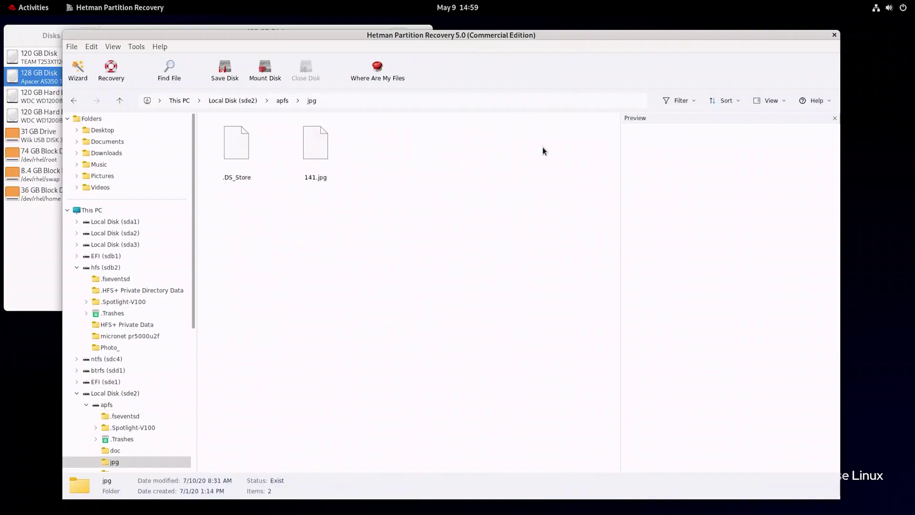
pyautogui.click(299, 159)
pyautogui.click(120, 101)
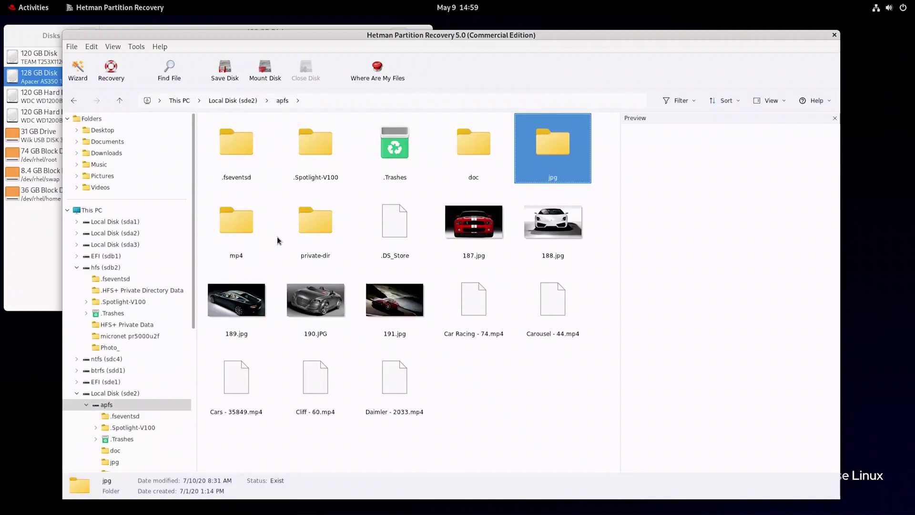
pyautogui.click(402, 309)
pyautogui.click(319, 310)
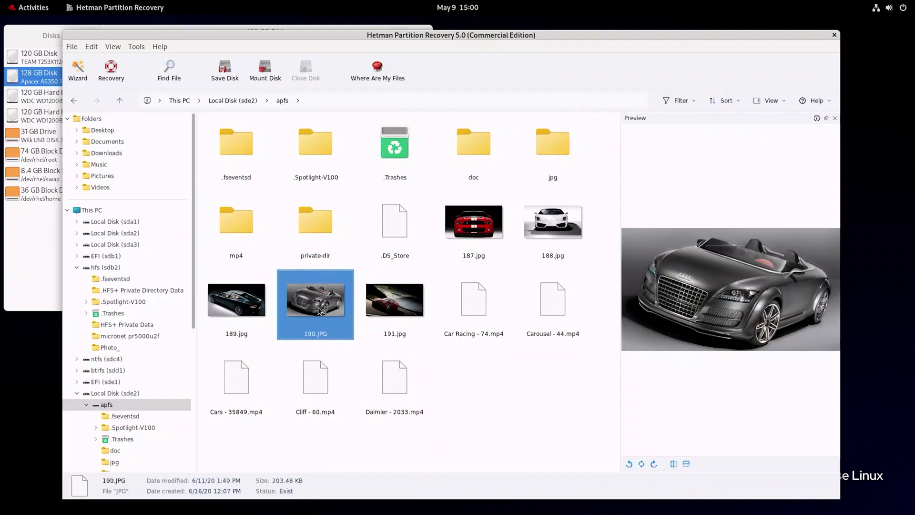
# - Inspect the Motocross clip and the five MP4 videos, then select all five
pyautogui.click(491, 309)
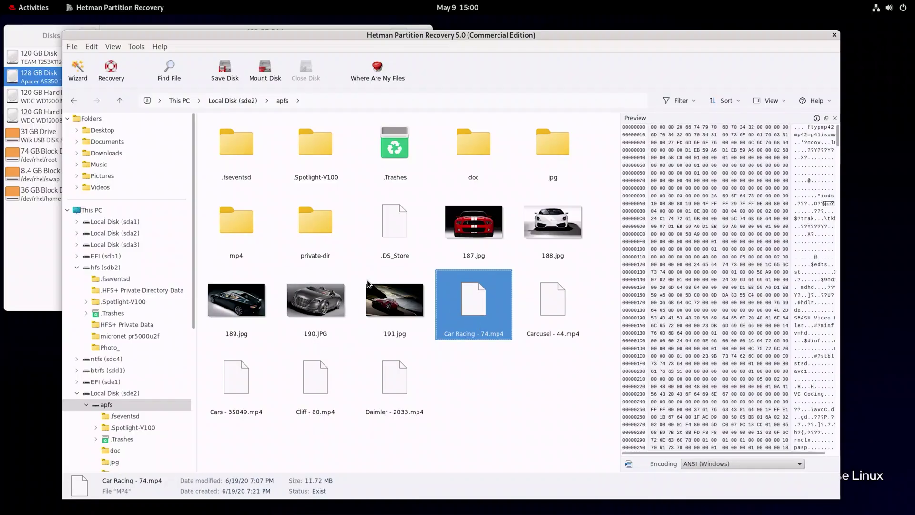
pyautogui.doubleClick(229, 233)
pyautogui.click(311, 146)
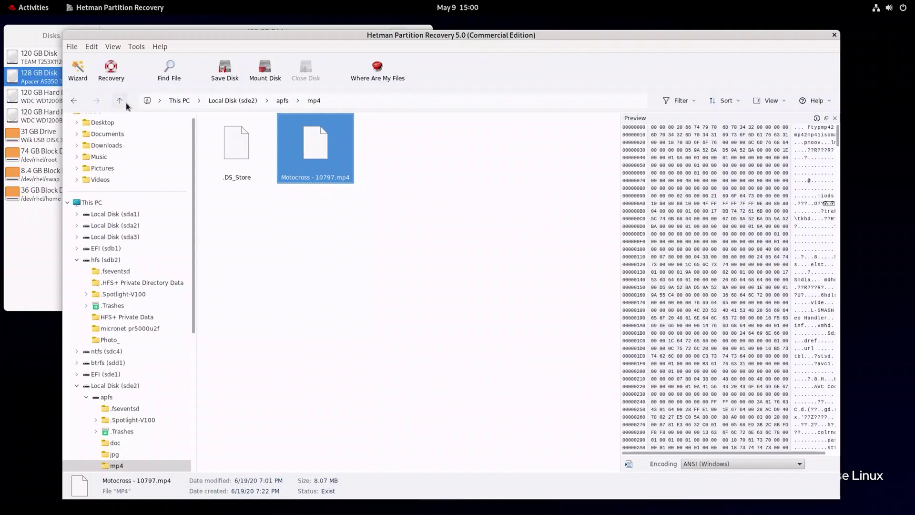
pyautogui.click(124, 101)
pyautogui.click(536, 301)
pyautogui.click(402, 371)
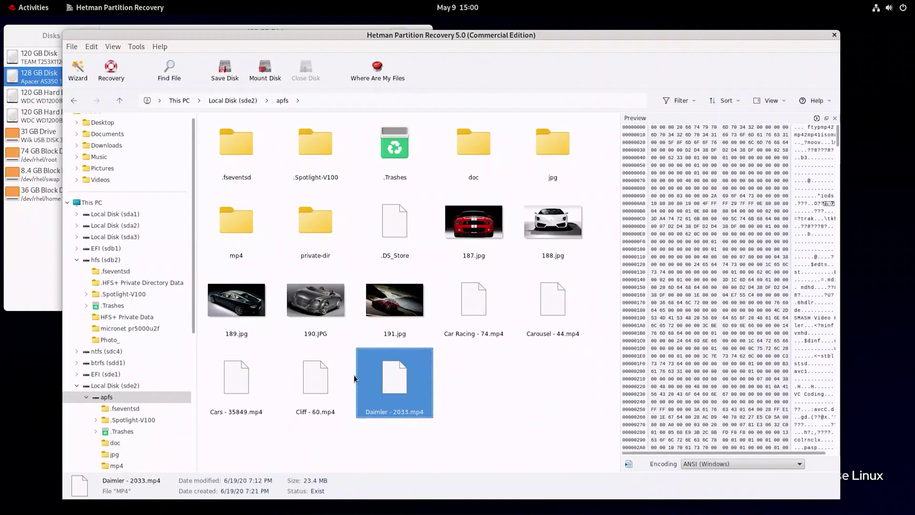
pyautogui.click(340, 377)
pyautogui.click(235, 391)
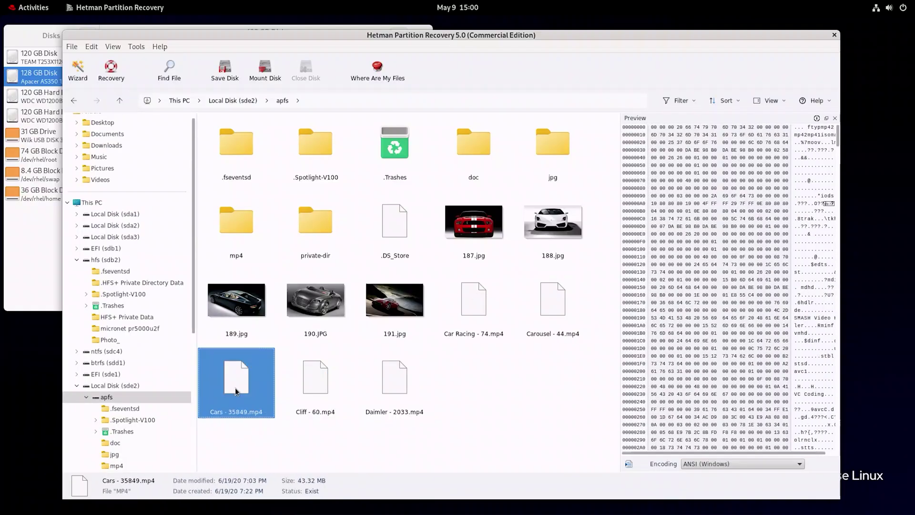
pyautogui.click(478, 315)
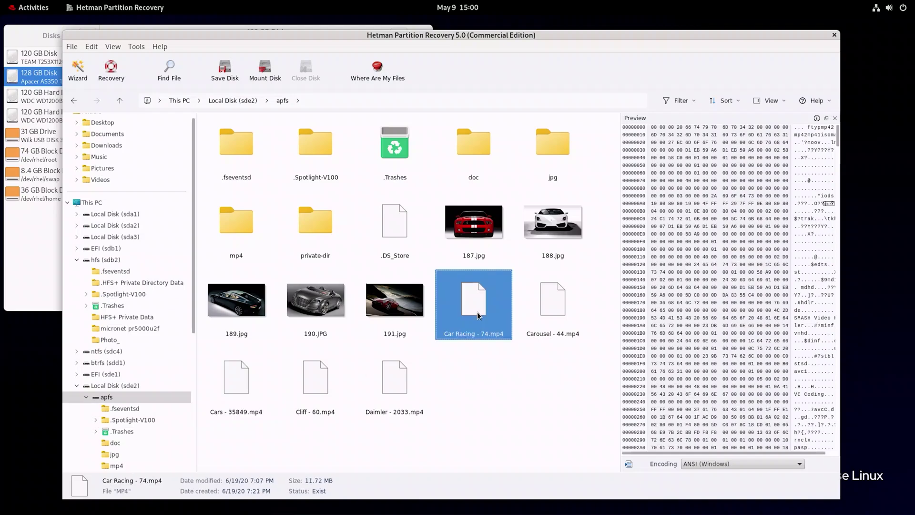
pyautogui.hotkey('shift', 'Right')
pyautogui.hotkey('shift', 'Right')
pyautogui.hotkey('shift', 'Right')
pyautogui.hotkey('shift', 'Right')
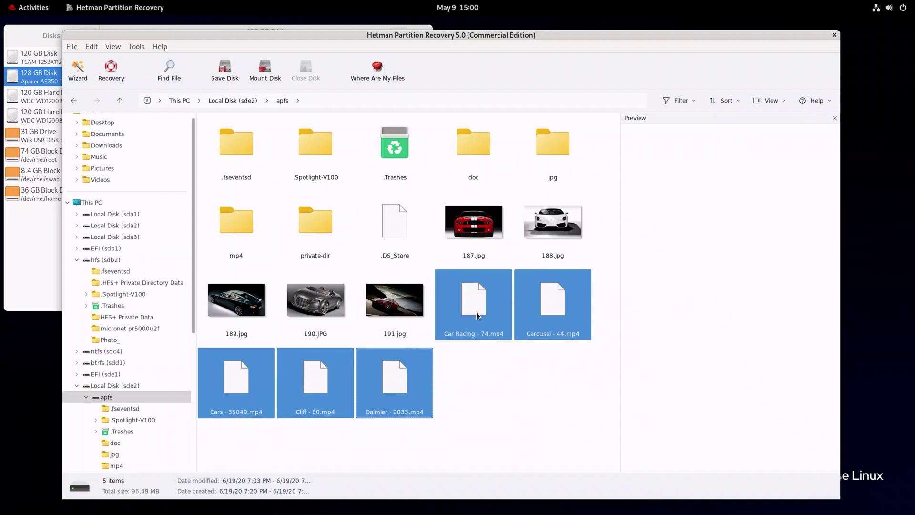
# - Recover the five selected MP4 videos (96.49 MB) to Documents/Restored Files on the hard disk
pyautogui.click(123, 78)
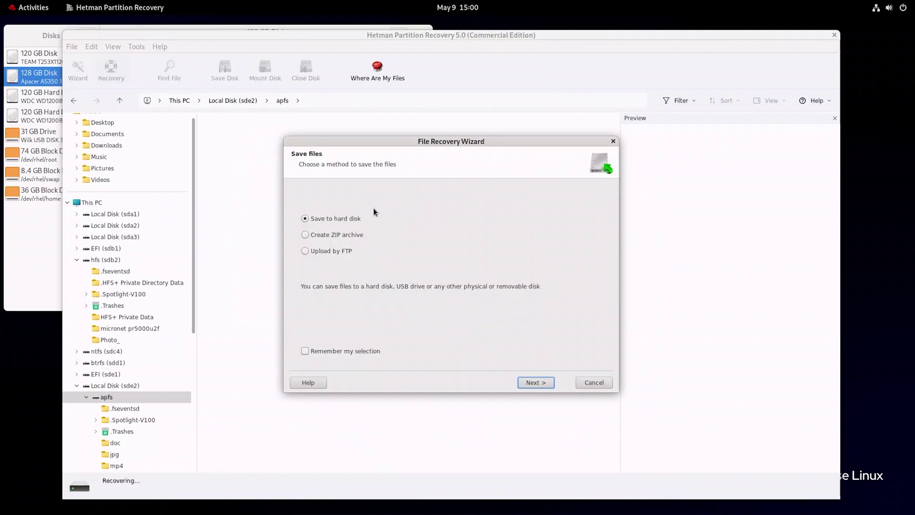
pyautogui.click(548, 381)
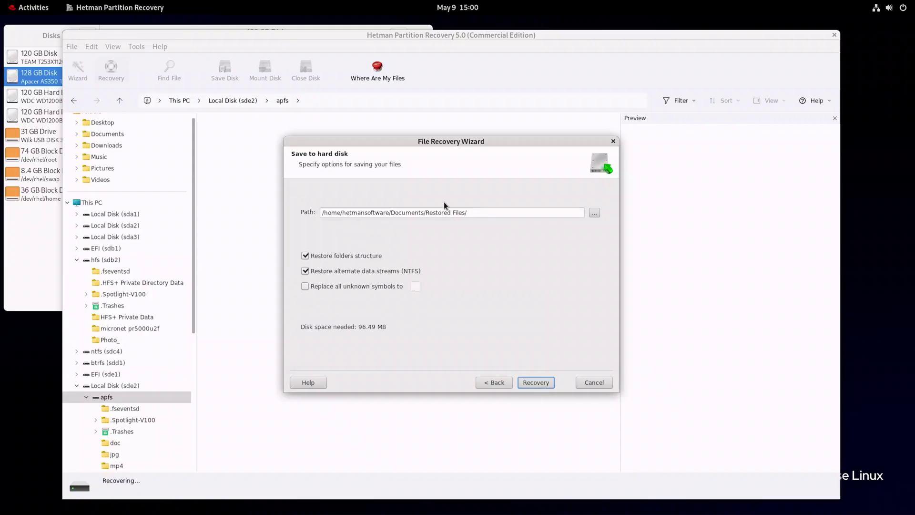
pyautogui.click(542, 382)
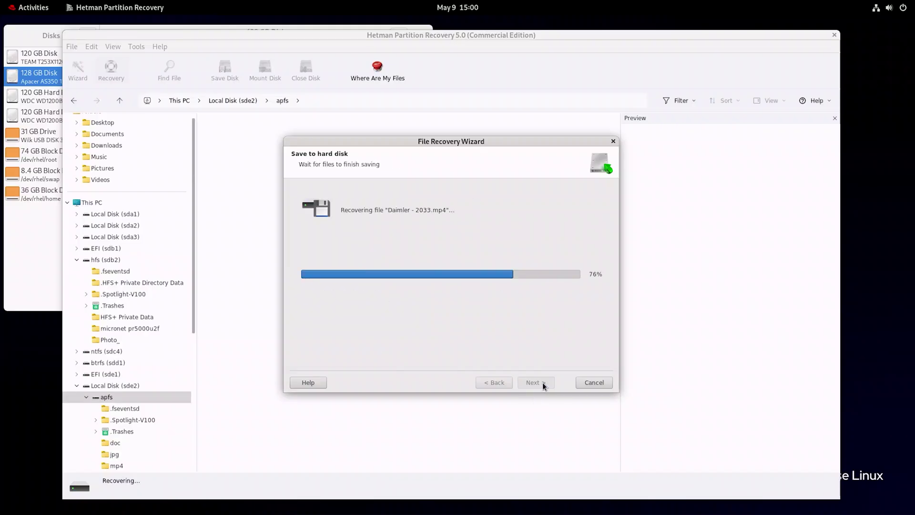
pyautogui.click(536, 383)
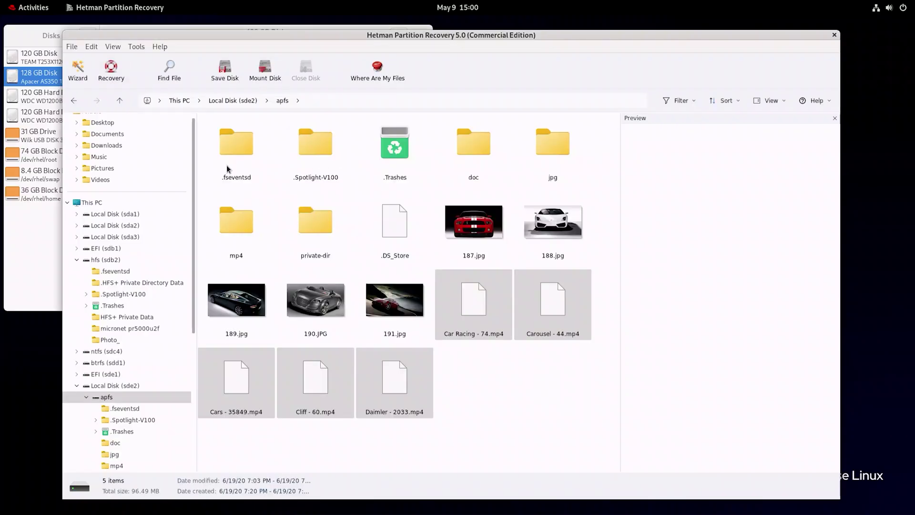
# - Open the Documents > Restored Files folder in the Files file manager
pyautogui.click(30, 7)
pyautogui.click(344, 485)
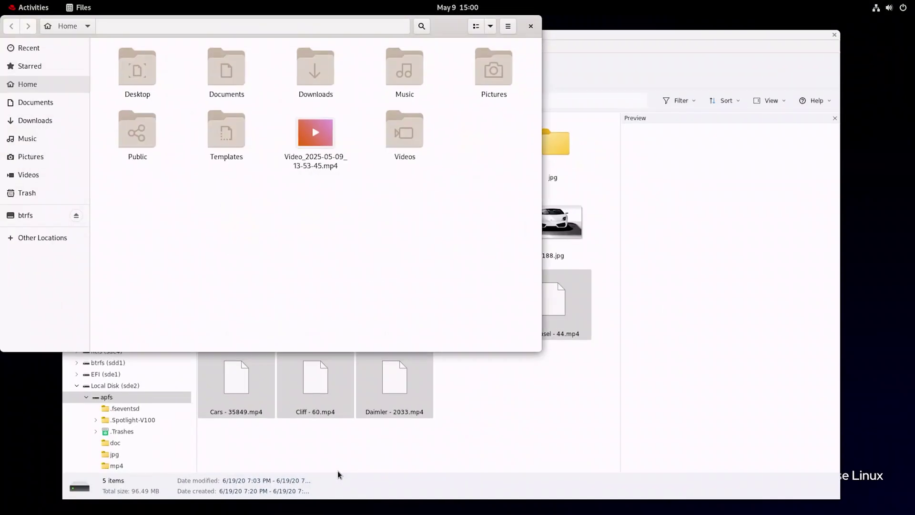
pyautogui.click(44, 103)
pyautogui.click(162, 75)
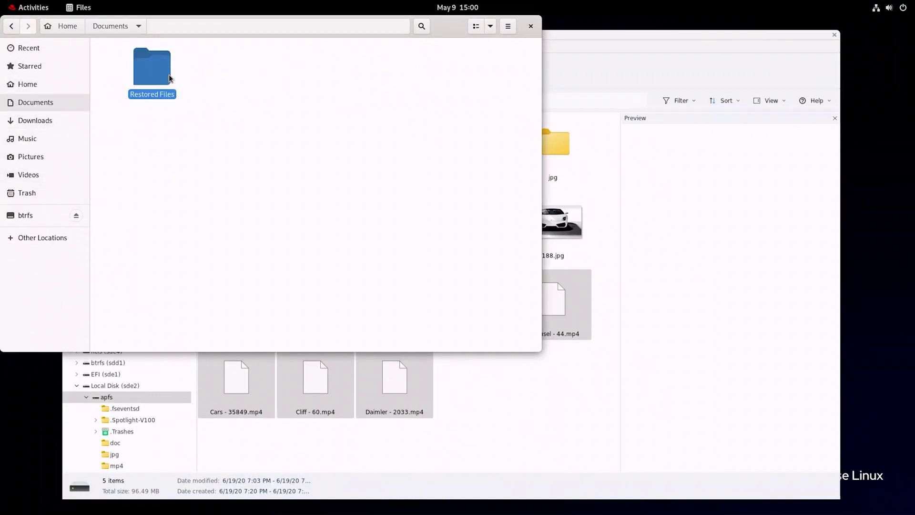
pyautogui.doubleClick(155, 81)
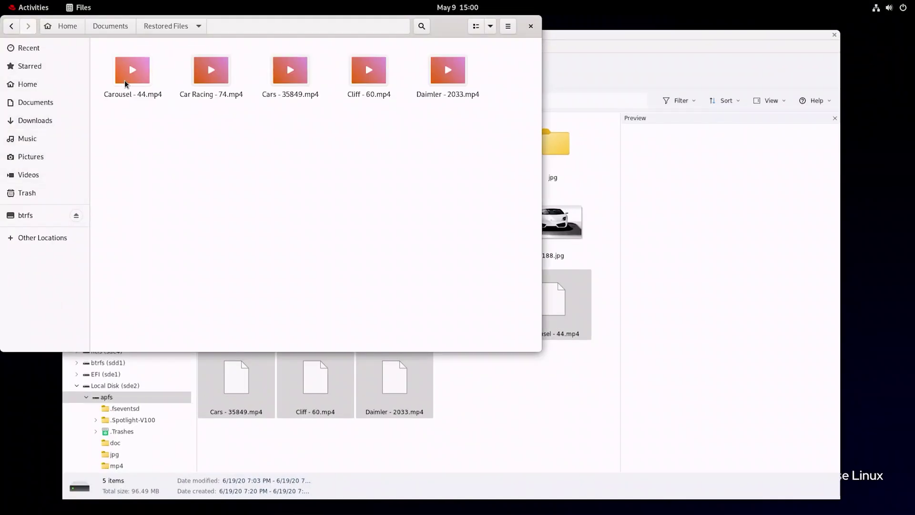
# - Play Carousel - 44.mp4, Car Racing - 74.mp4 and Cars - 35849.mp4 in mpv in turn
pyautogui.doubleClick(139, 82)
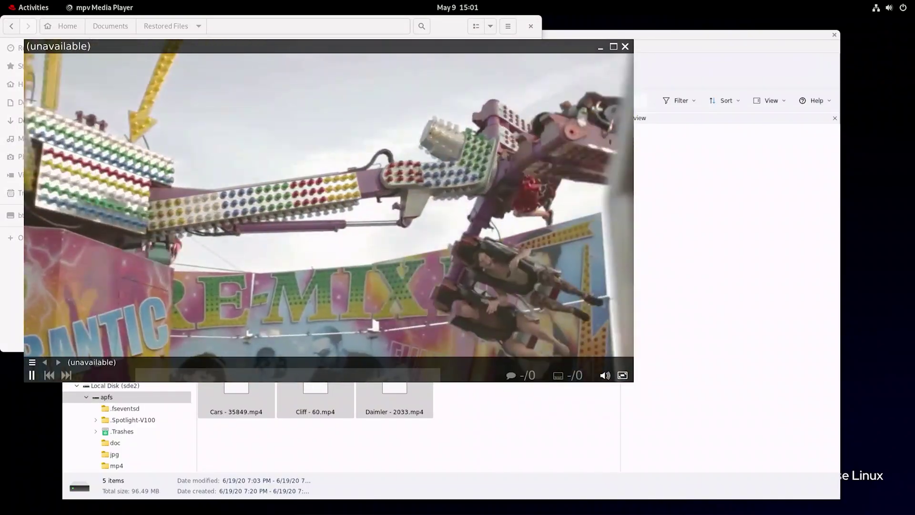
pyautogui.click(624, 46)
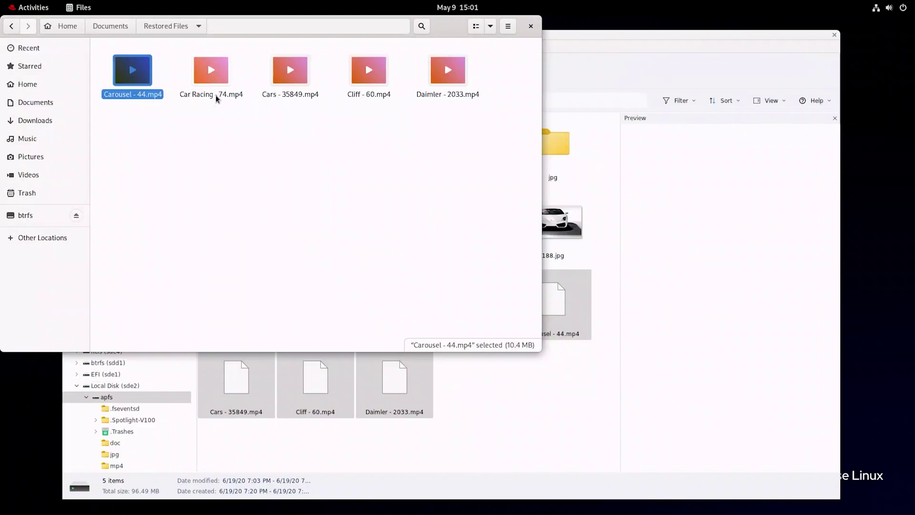
pyautogui.click(213, 85)
pyautogui.doubleClick(213, 84)
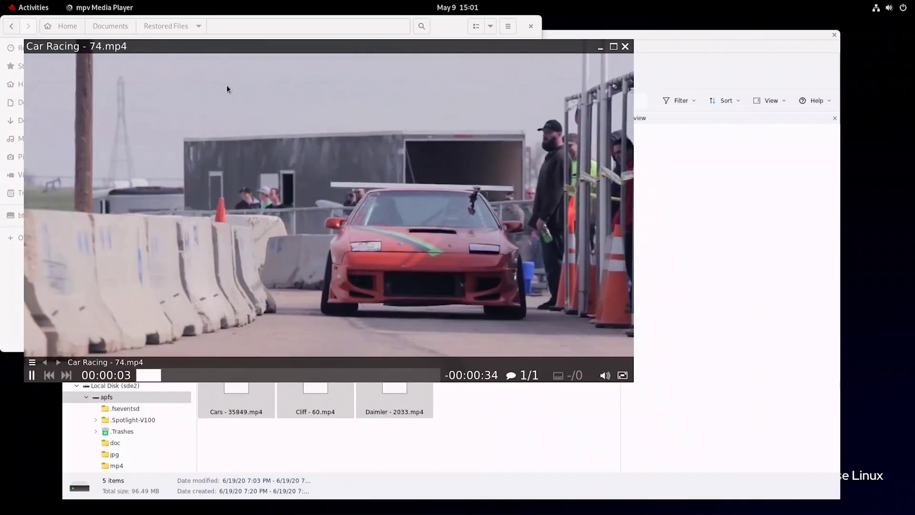
pyautogui.click(624, 46)
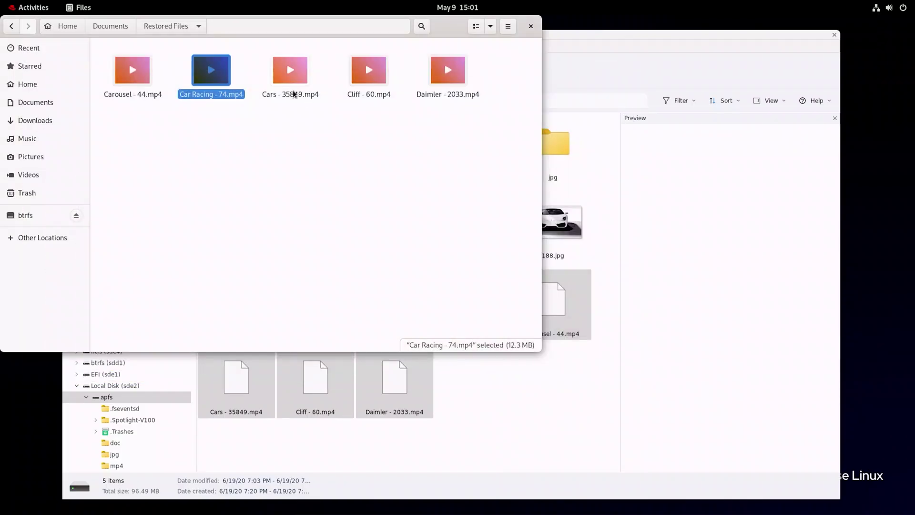
pyautogui.click(285, 85)
pyautogui.doubleClick(284, 85)
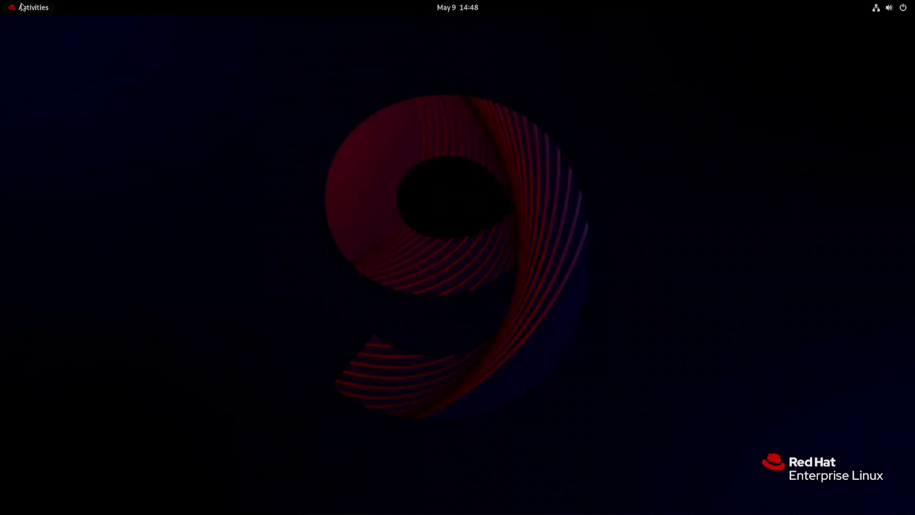
pyautogui.click(16, 6)
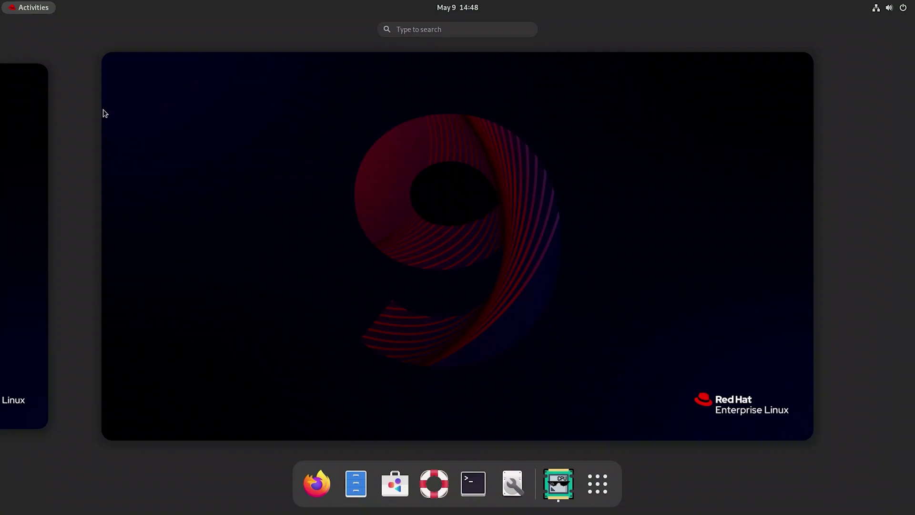
pyautogui.click(513, 482)
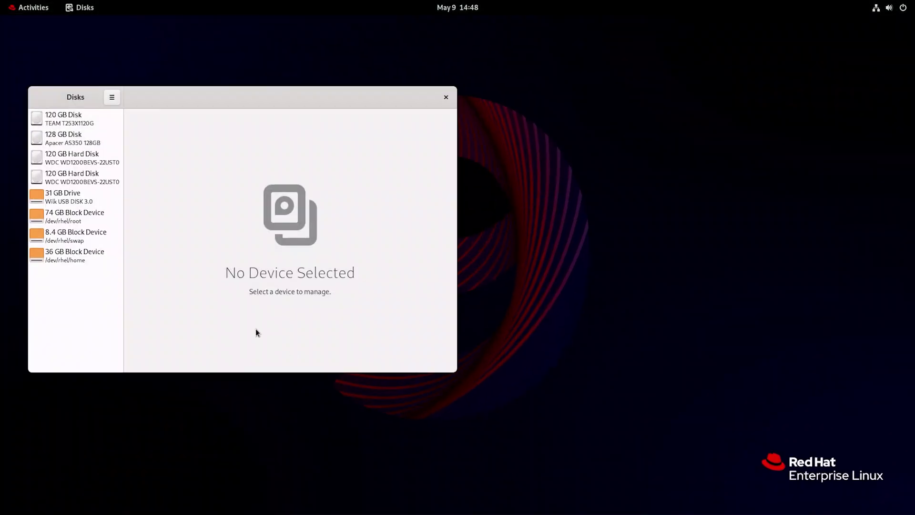
pyautogui.click(87, 204)
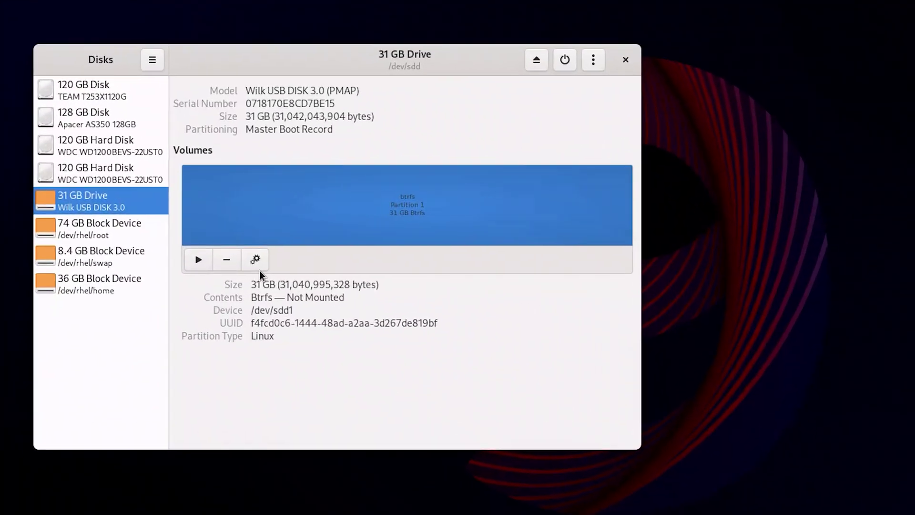
pyautogui.click(185, 239)
pyautogui.click(367, 153)
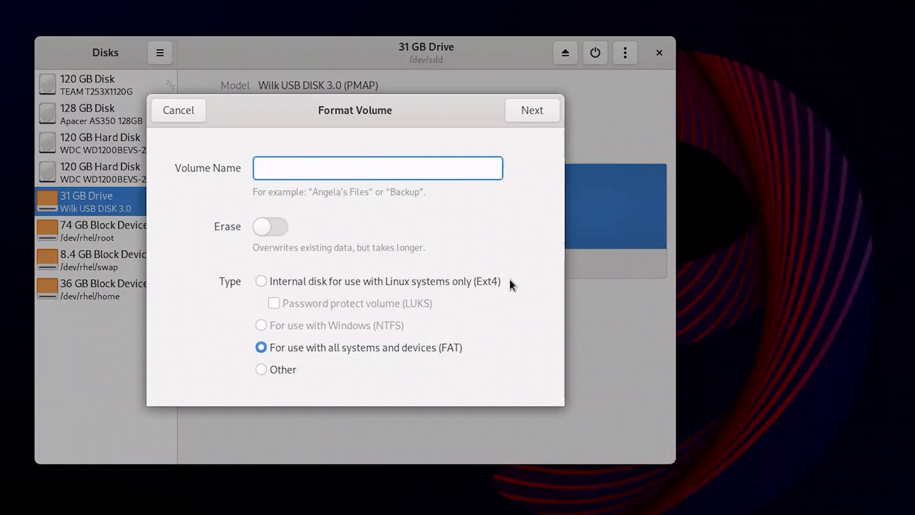
pyautogui.click(471, 280)
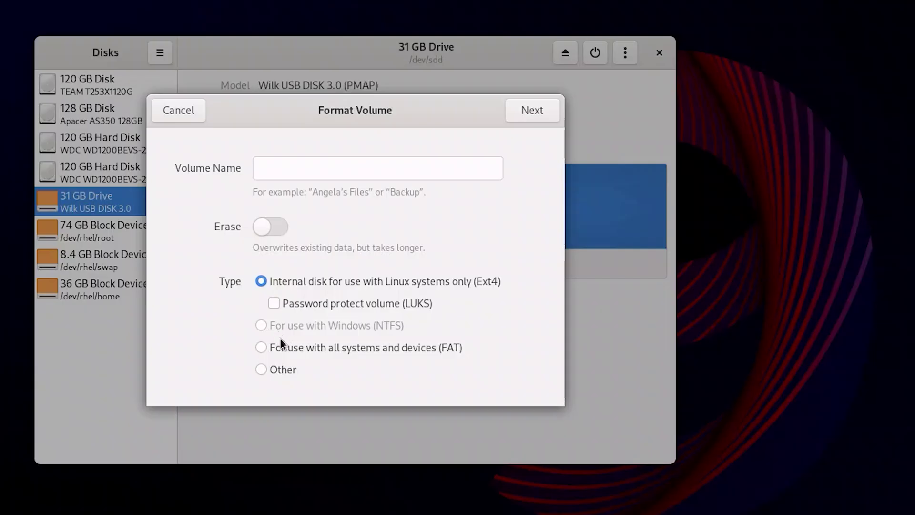
pyautogui.click(390, 347)
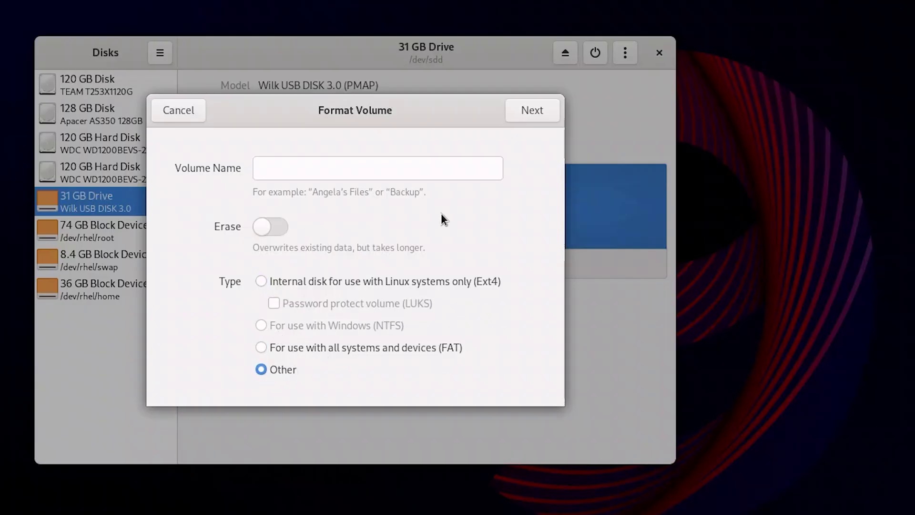
pyautogui.click(532, 114)
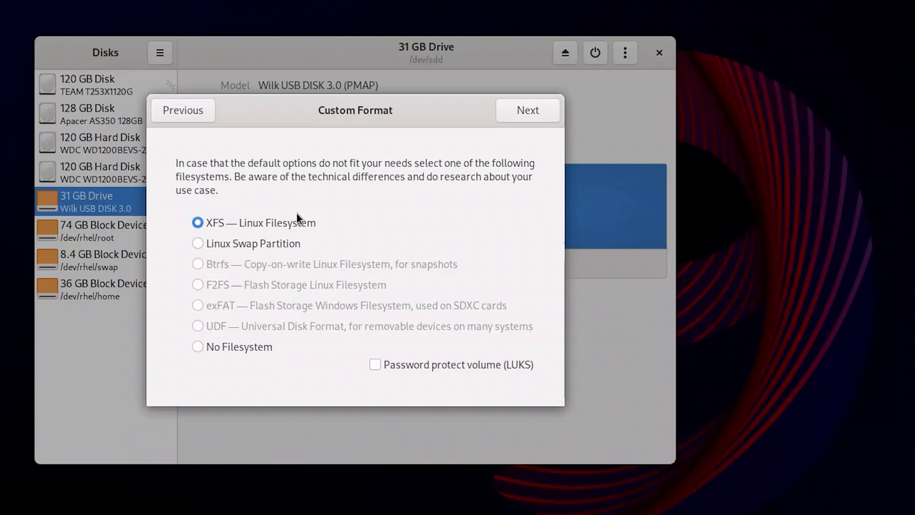
pyautogui.click(235, 243)
pyautogui.click(202, 112)
pyautogui.click(195, 113)
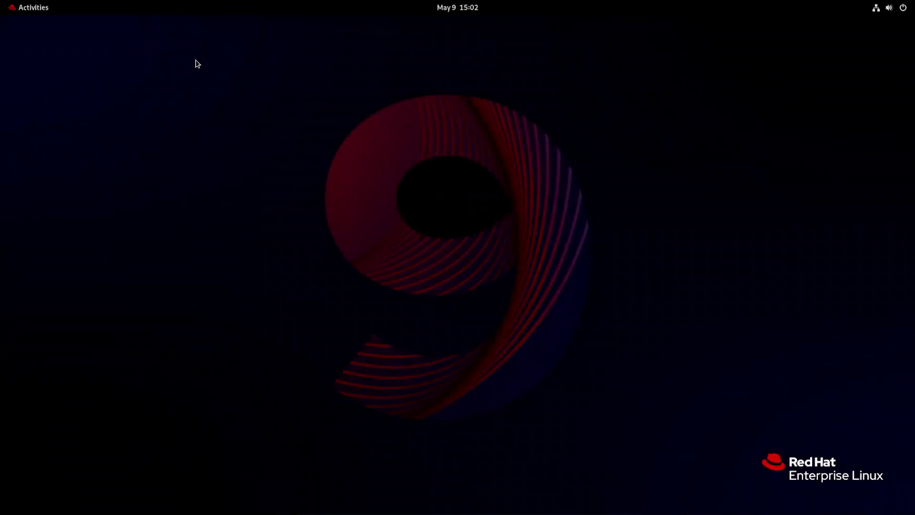
# - In Disks, try mounting the 31 GB Drive's btrfs partition /dev/sdd1 and dismiss the unsupported-filesystem error
pyautogui.click(41, 8)
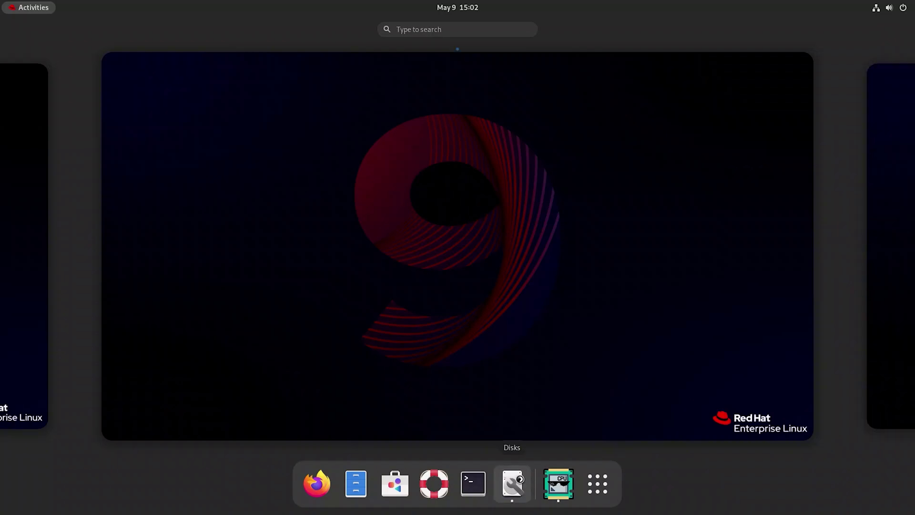
pyautogui.click(515, 483)
pyautogui.moveTo(200, 97); pyautogui.dragTo(165, 33)
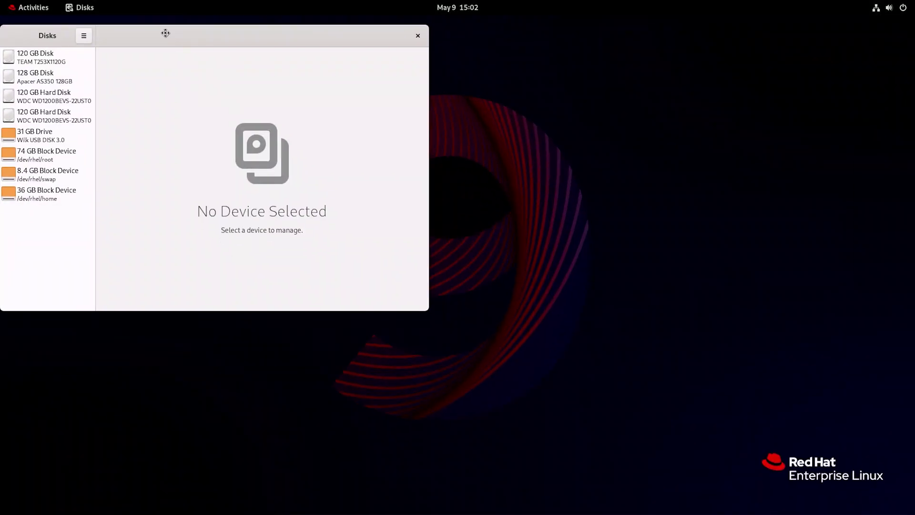
pyautogui.click(30, 135)
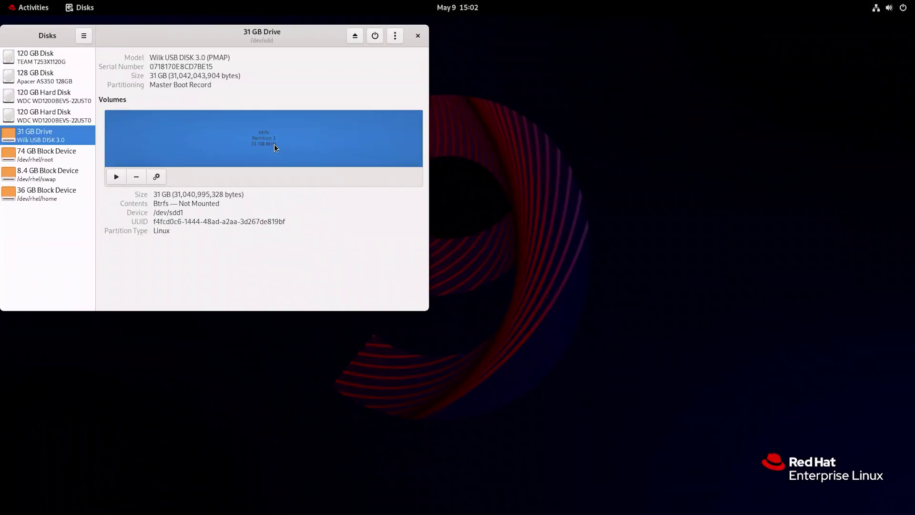
pyautogui.click(122, 179)
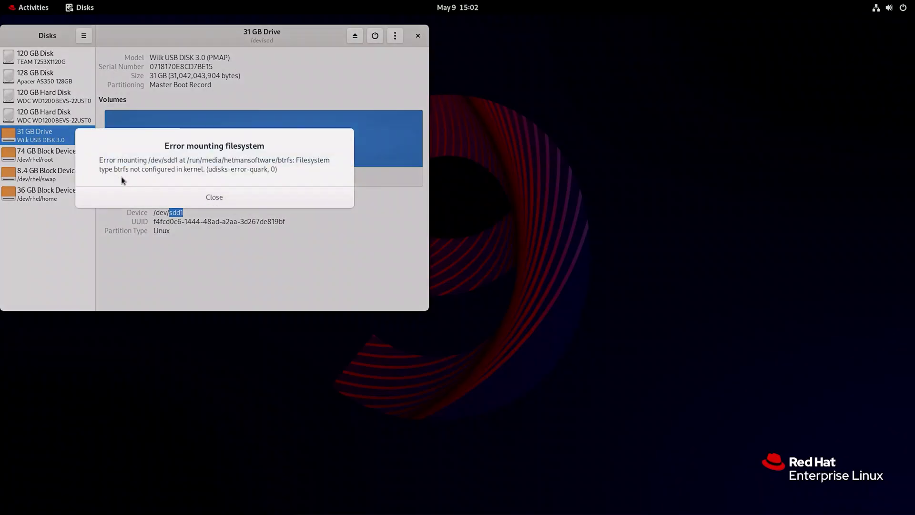
pyautogui.click(199, 196)
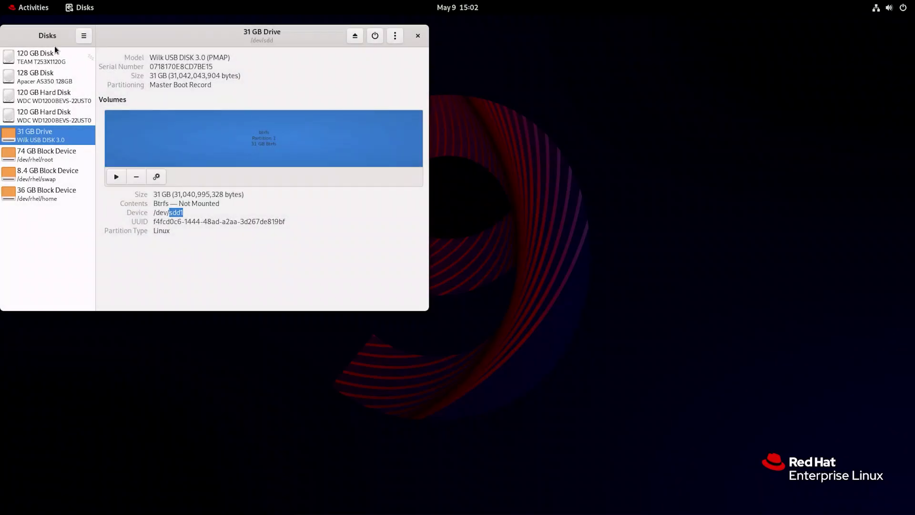
pyautogui.click(46, 12)
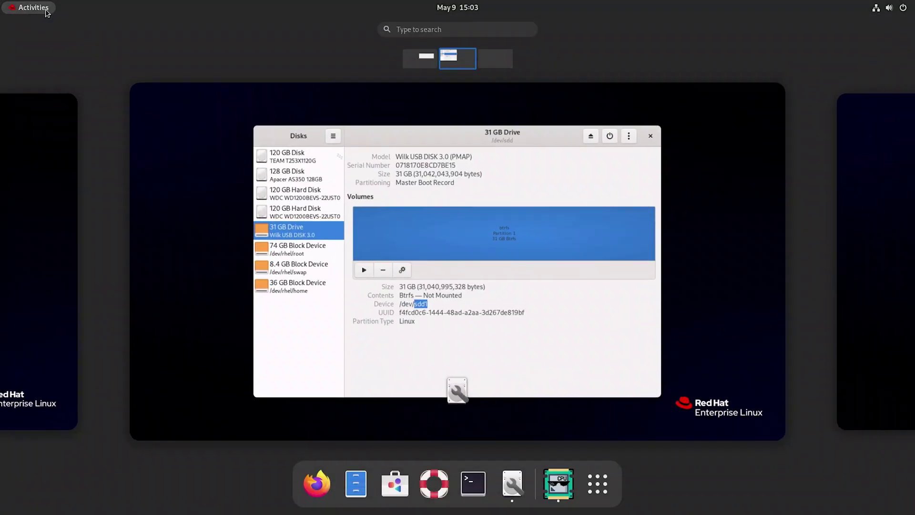
# - Try opening the btrfs volume from the Files sidebar, dismissing each access error, and view Other Locations
pyautogui.click(357, 485)
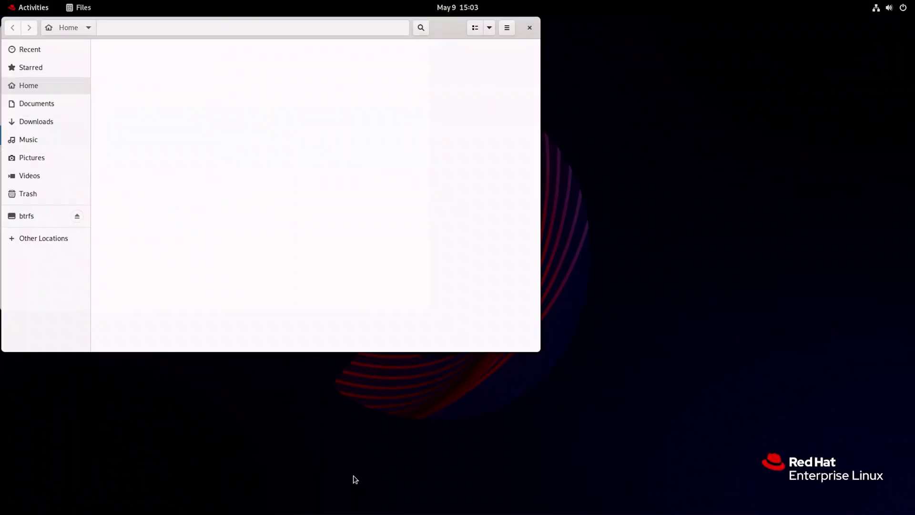
pyautogui.click(33, 219)
pyautogui.click(201, 216)
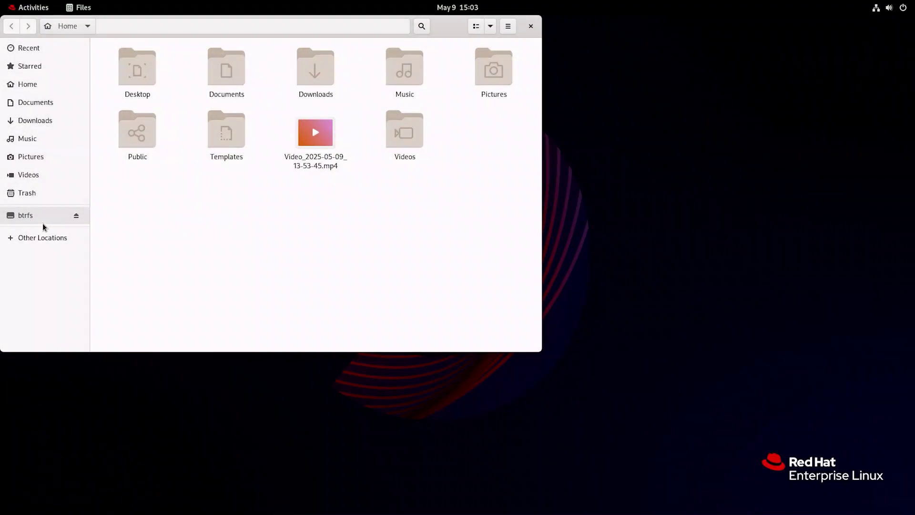
pyautogui.click(35, 218)
pyautogui.click(181, 217)
pyautogui.click(55, 239)
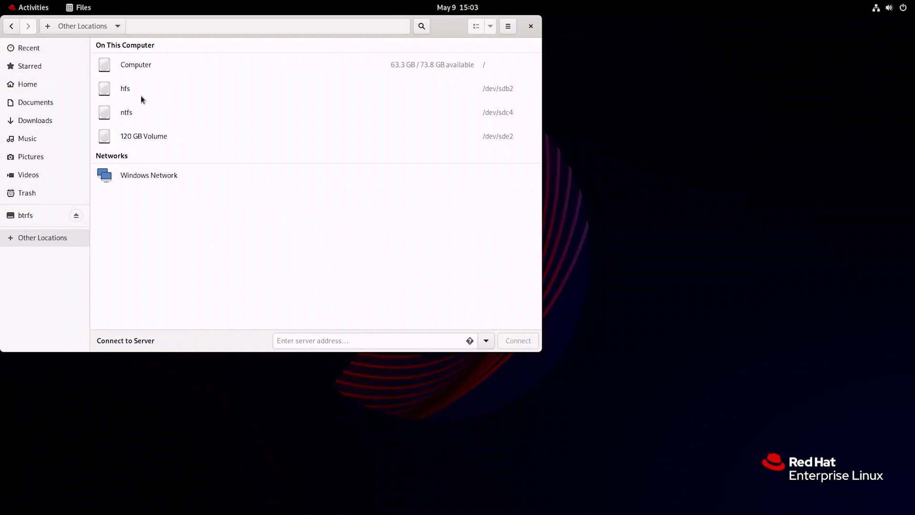
pyautogui.click(44, 219)
pyautogui.click(181, 210)
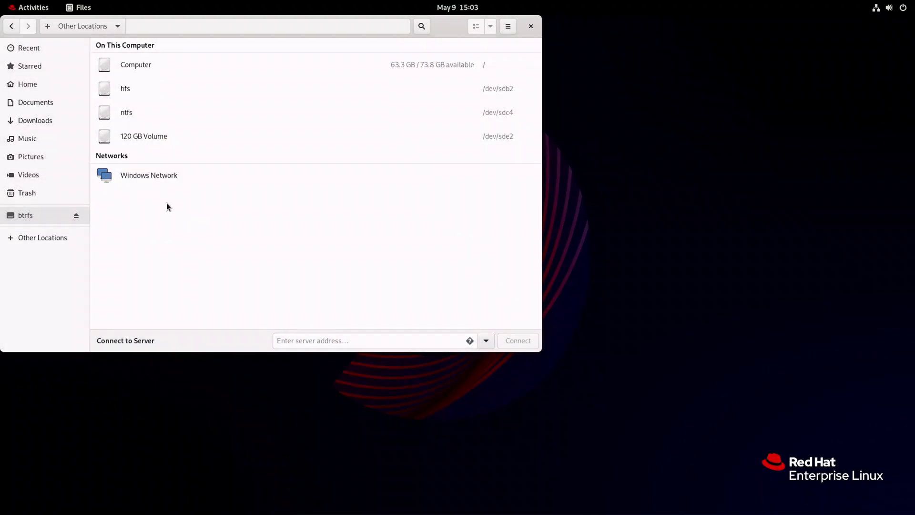
# - Close Files and launch Hetman RAID Recovery, entering the root password for disk access
pyautogui.click(532, 27)
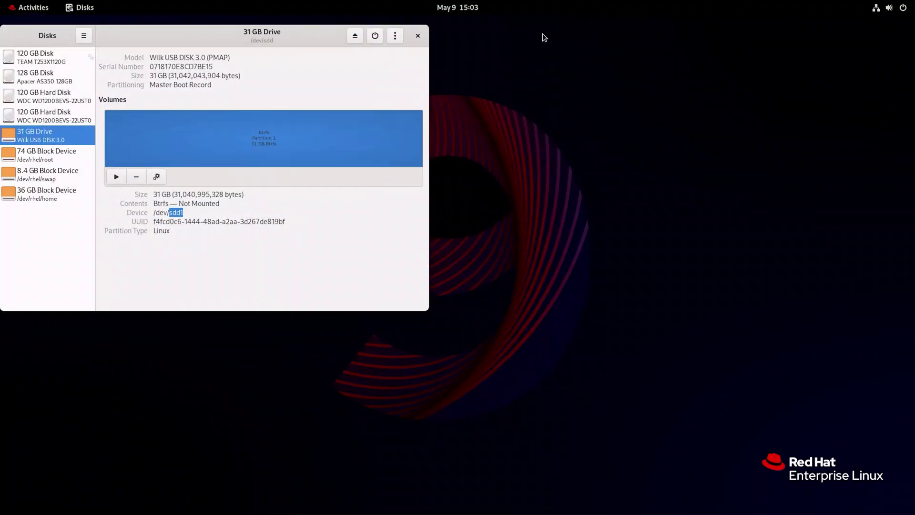
pyautogui.click(23, 7)
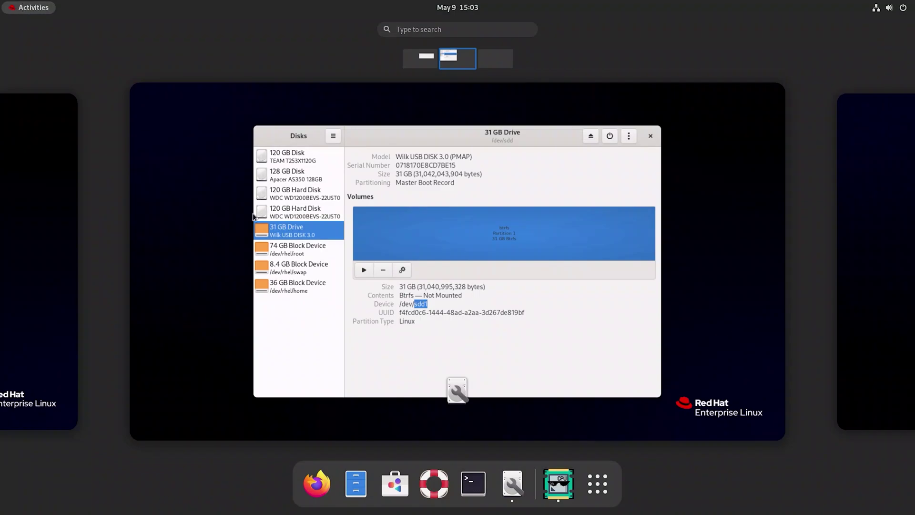
pyautogui.click(599, 487)
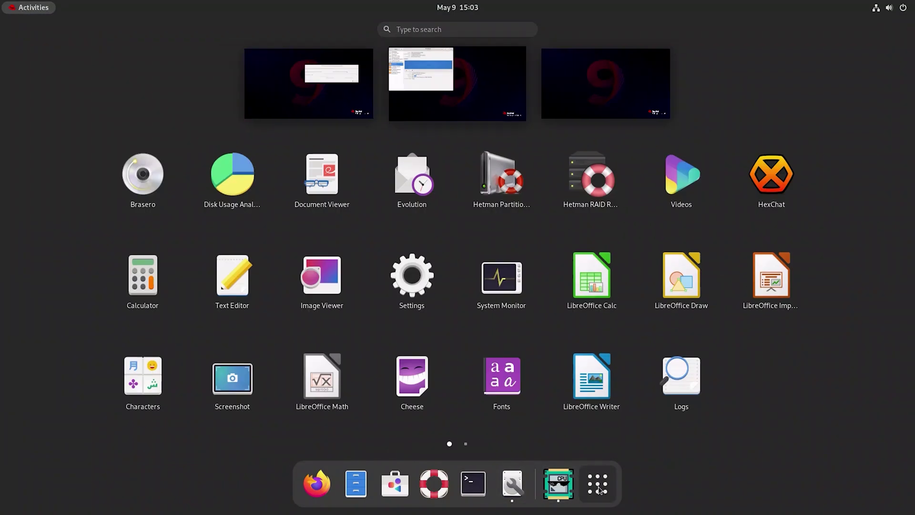
pyautogui.click(594, 189)
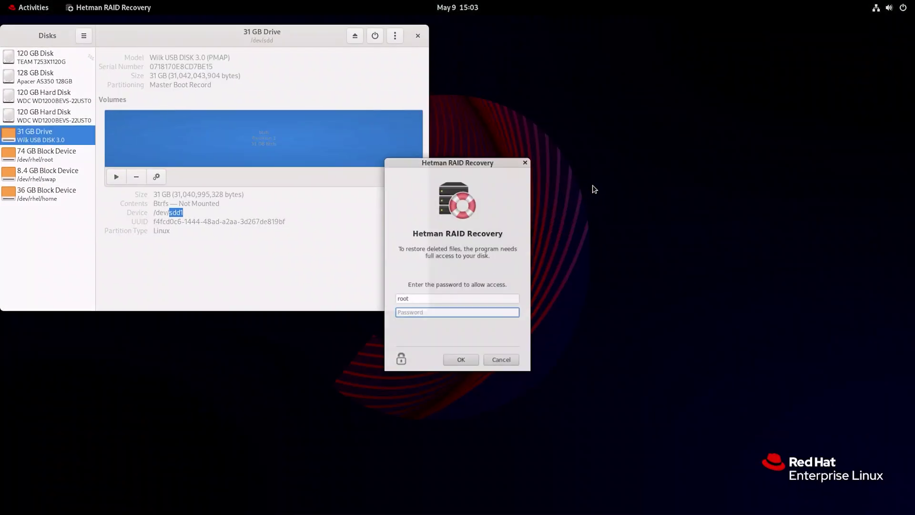
pyautogui.write('****')
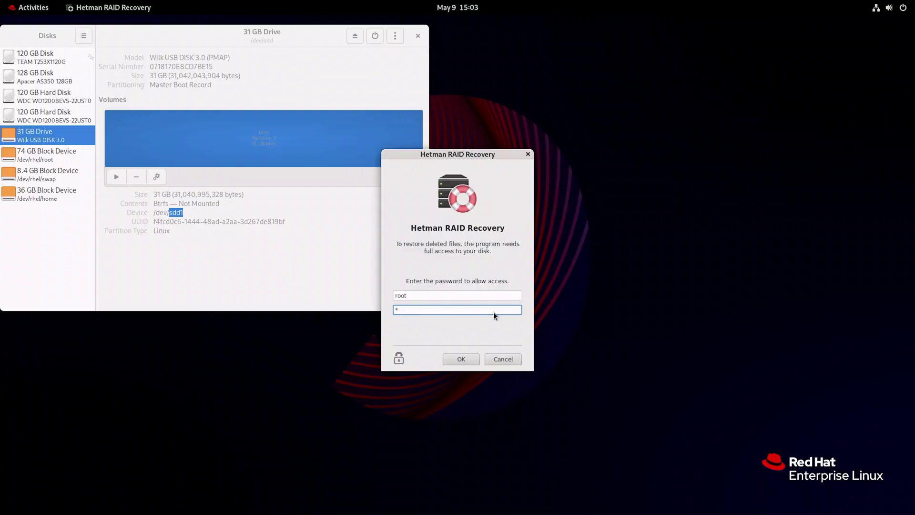
pyautogui.press('Return')
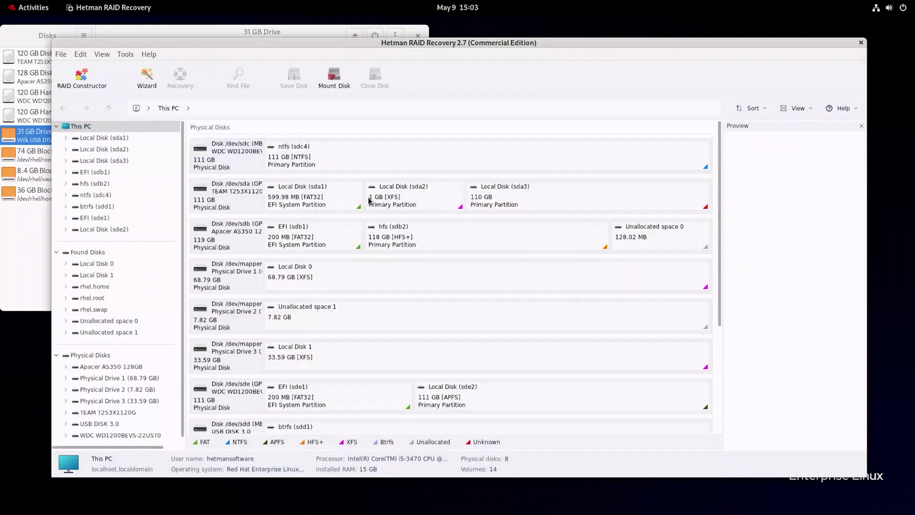
# - Select the btrfs (sdd1) partition on the USB disk and bring up its options
pyautogui.scroll(-3, 388, 229)
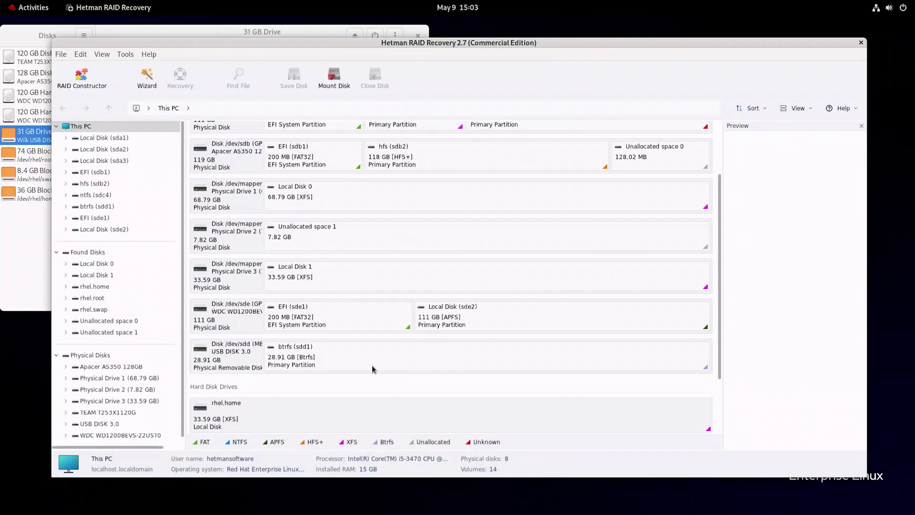
pyautogui.click(372, 367)
pyautogui.click(22, 261)
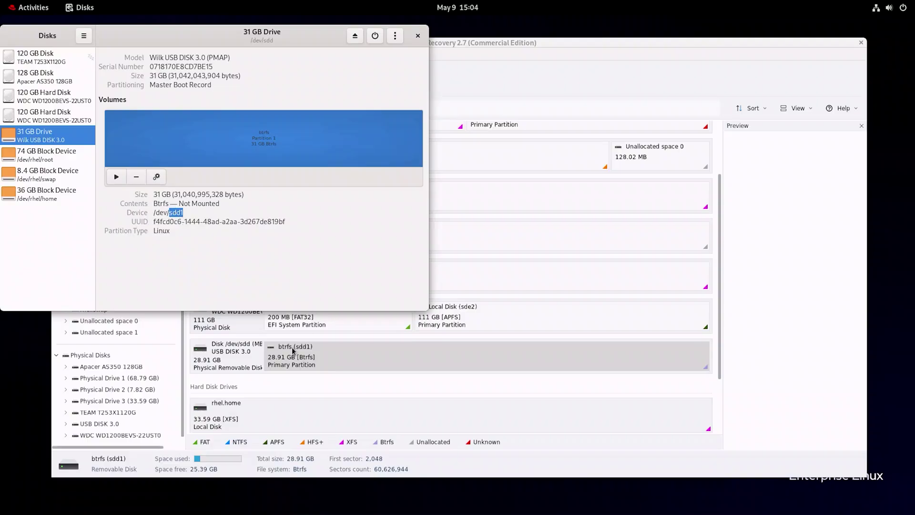
pyautogui.click(324, 352)
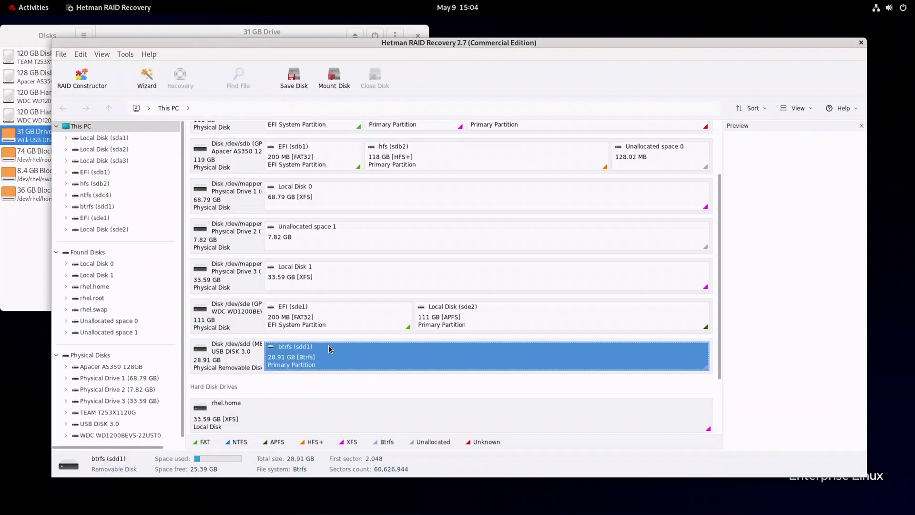
pyautogui.rightClick(328, 348)
# - Run a fast scan analysis of btrfs (sdd1) and view the results
pyautogui.click(390, 356)
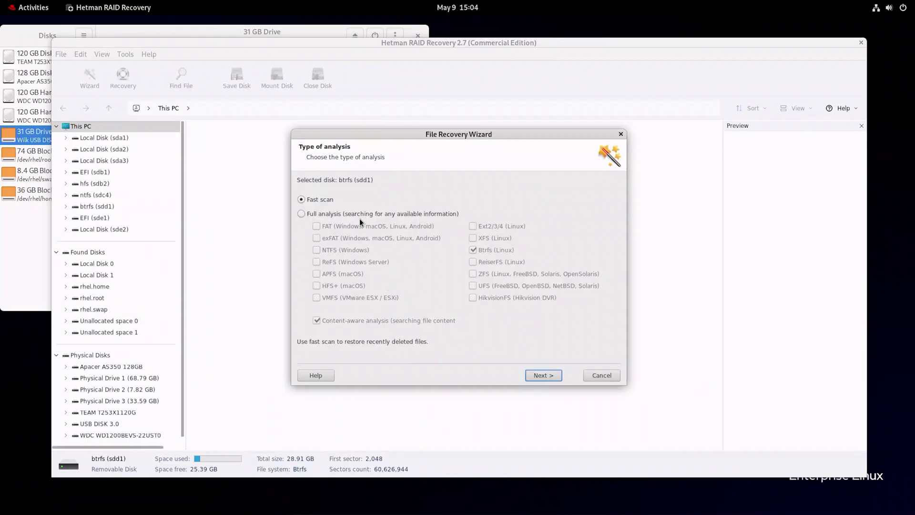
pyautogui.click(550, 374)
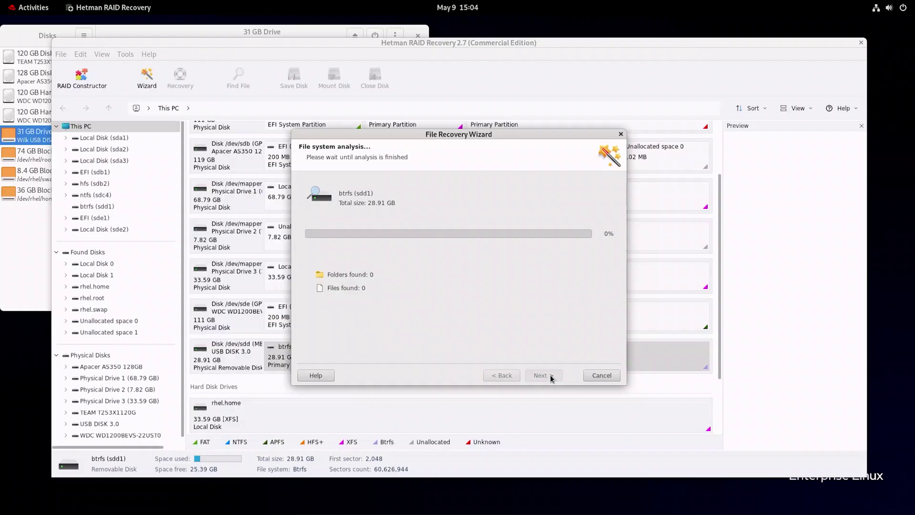
pyautogui.click(548, 375)
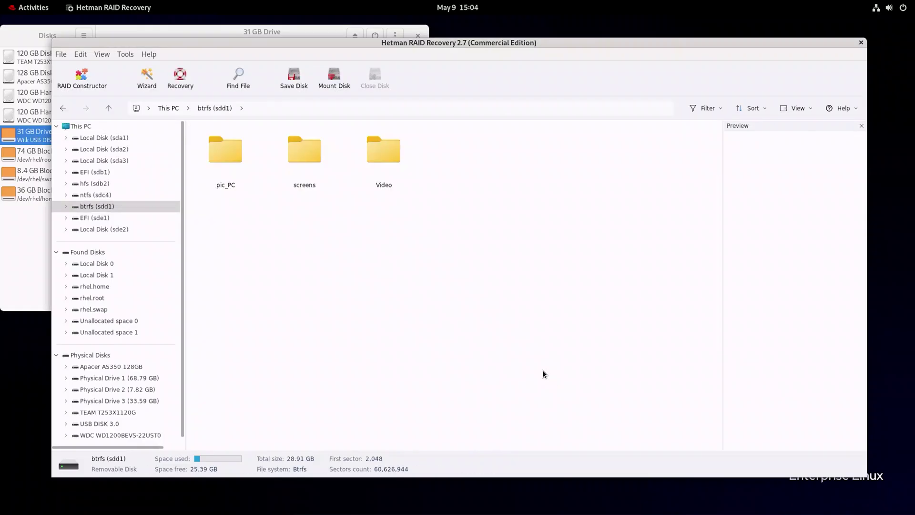
# - Preview photos P7210750, P7210757 and P7210786 in the pic_PC folder with an enlarged preview pane
pyautogui.doubleClick(231, 162)
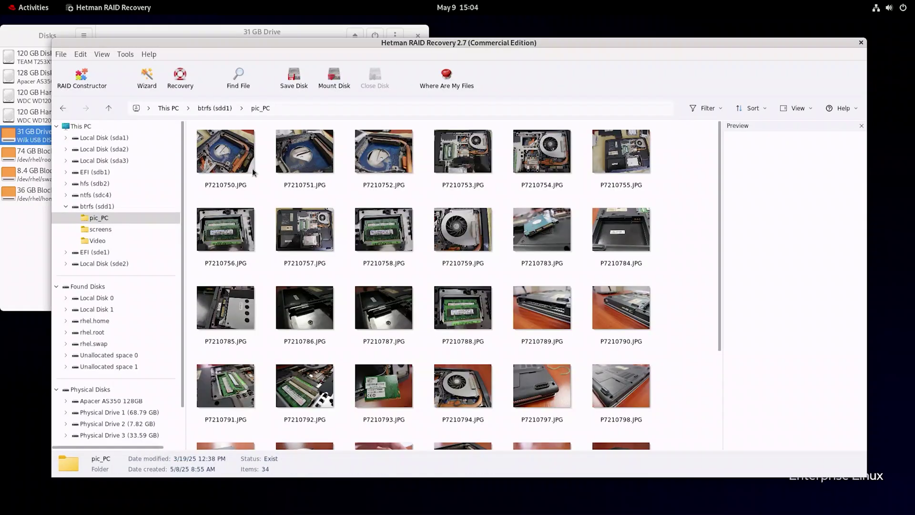
pyautogui.moveTo(723, 237); pyautogui.dragTo(588, 231)
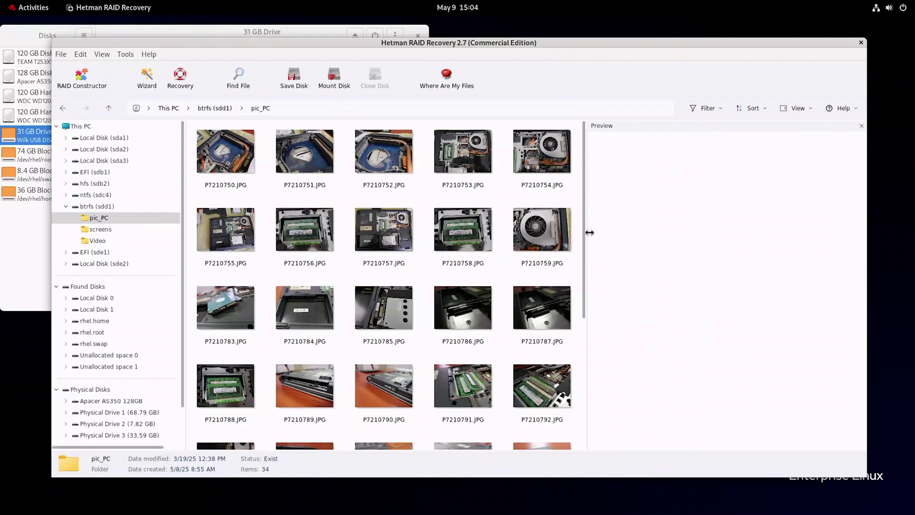
pyautogui.click(247, 152)
pyautogui.click(376, 240)
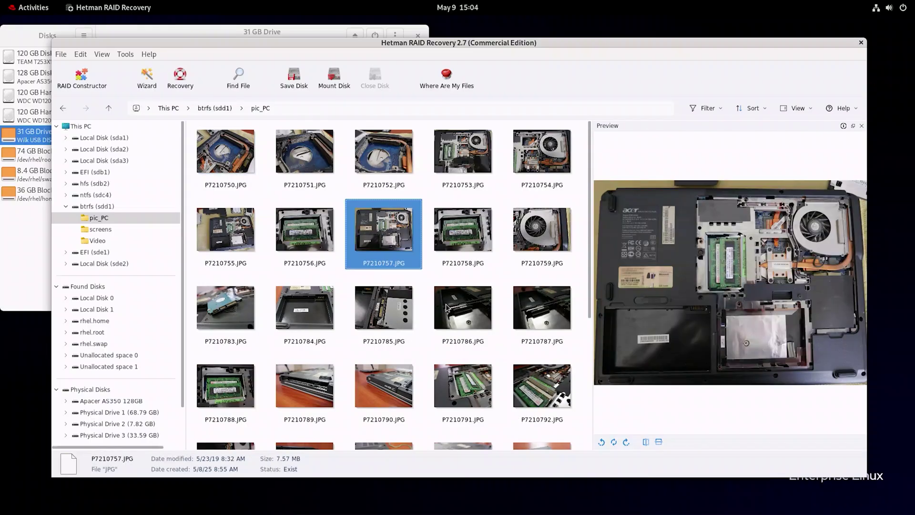
pyautogui.click(446, 304)
pyautogui.click(109, 108)
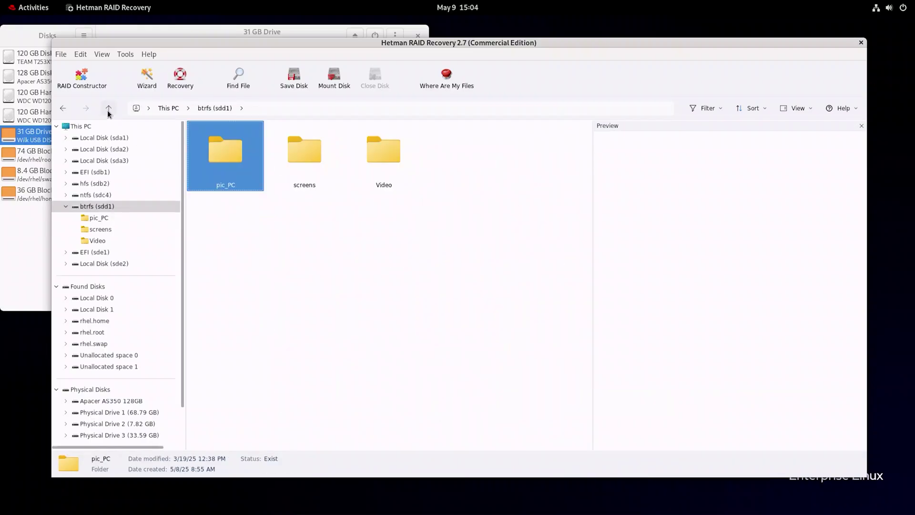
# - Preview installer-defender-I.png, Windows2.png and Windows3.png in the screens folder
pyautogui.click(312, 162)
pyautogui.doubleClick(312, 162)
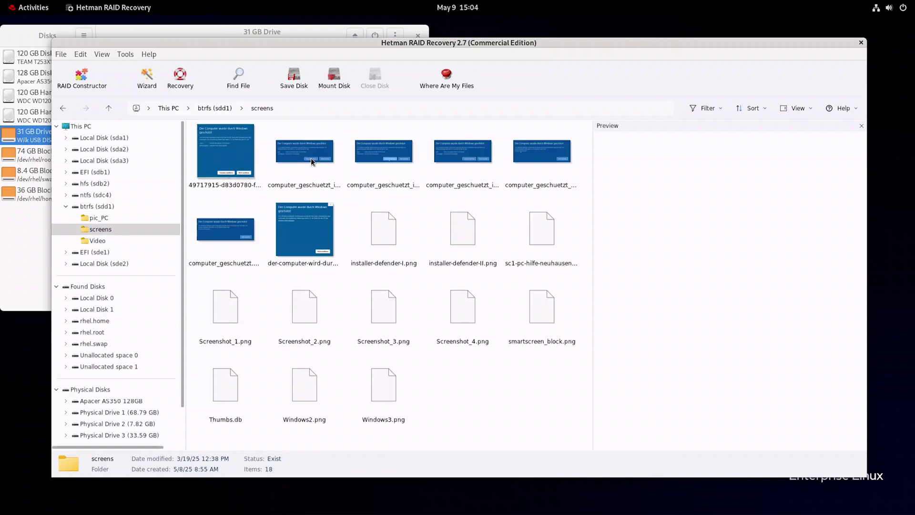
pyautogui.click(372, 229)
pyautogui.click(304, 386)
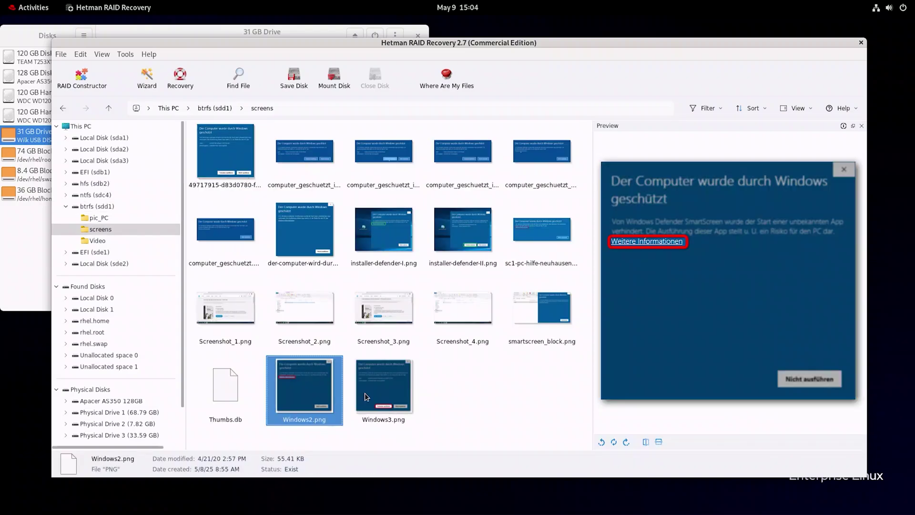
pyautogui.click(384, 386)
pyautogui.click(109, 108)
# - Preview Beach, Meeting, Waterfalls and Add MP4s in the Video folder, then return to the root
pyautogui.doubleClick(382, 162)
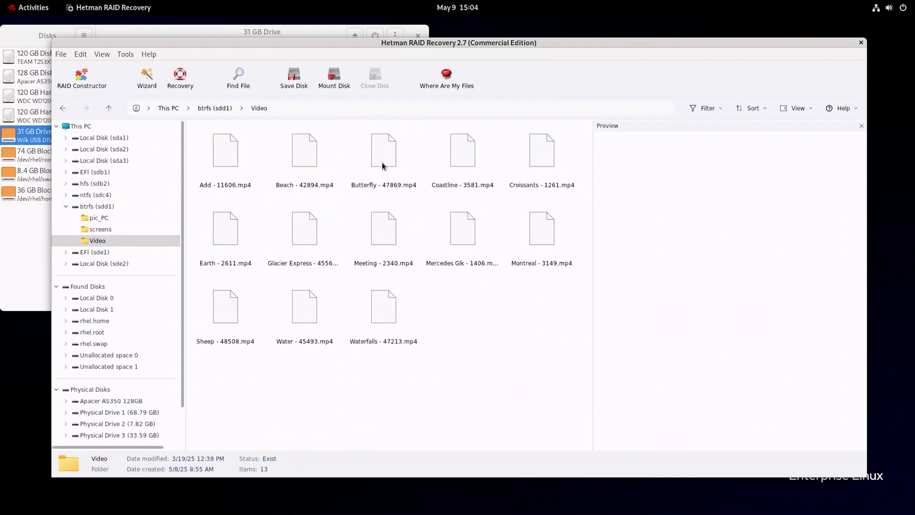
pyautogui.click(303, 158)
pyautogui.click(377, 229)
pyautogui.click(378, 311)
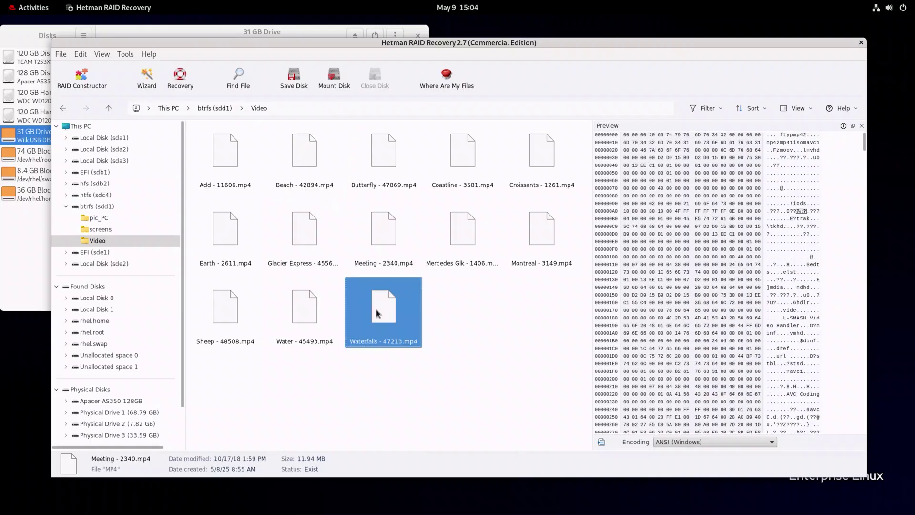
pyautogui.click(240, 156)
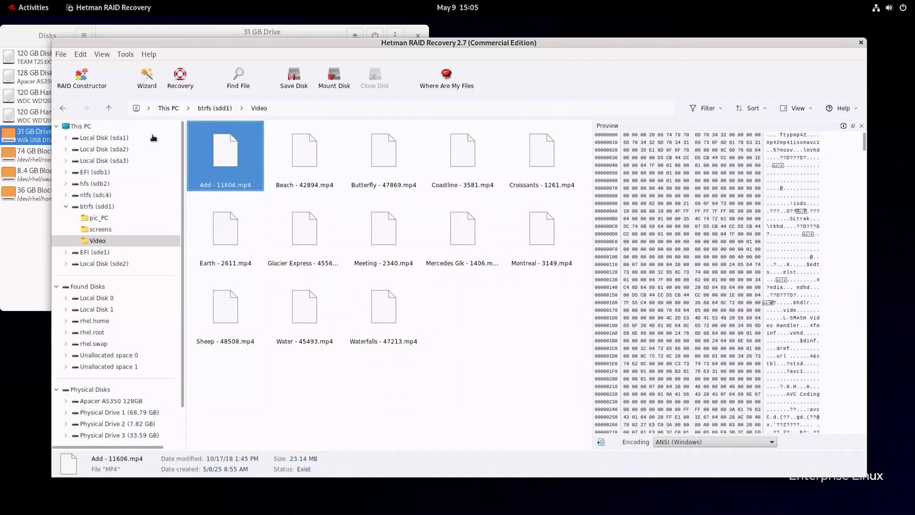
pyautogui.click(108, 108)
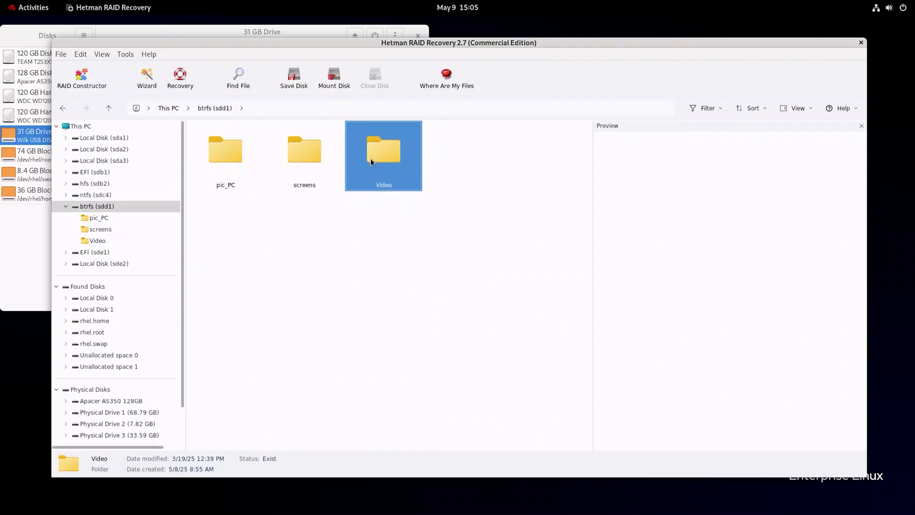
# - Recover the Video folder to hard disk in Documents/Restored Files with Restore folders structure ticked
pyautogui.rightClick(380, 158)
pyautogui.click(429, 177)
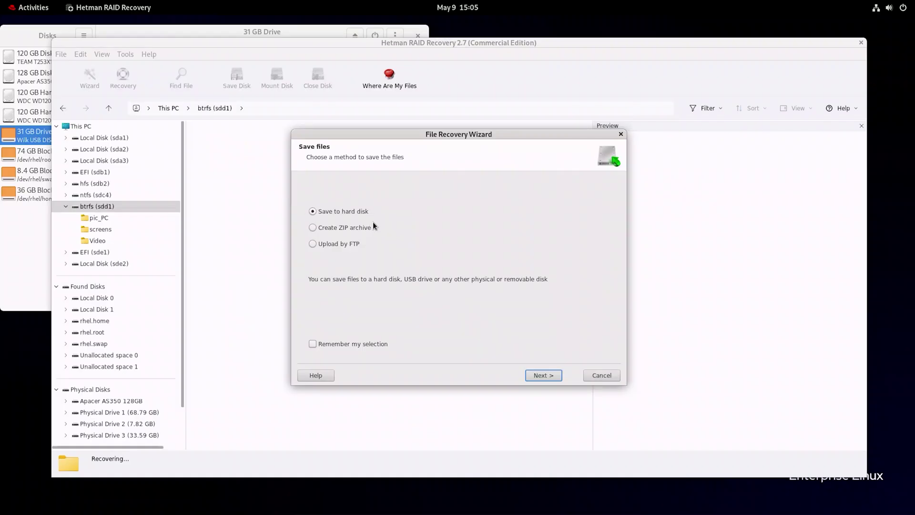
pyautogui.click(544, 376)
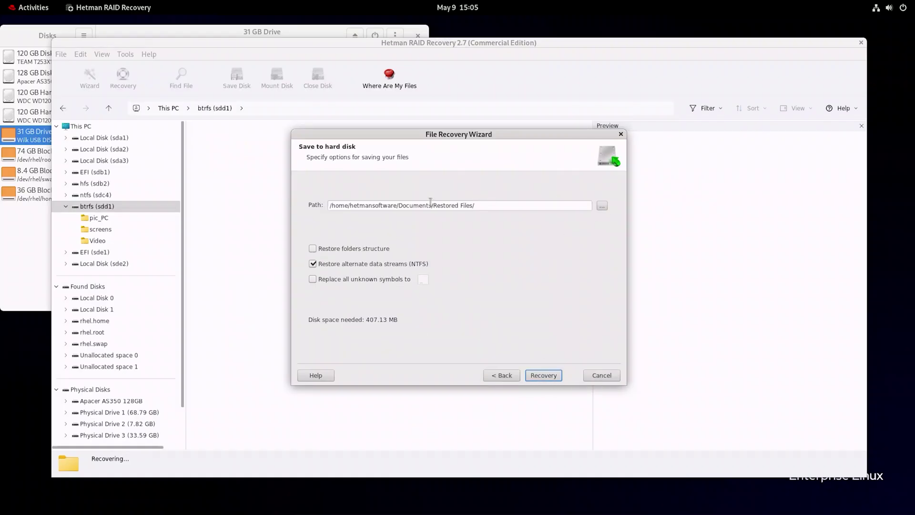
pyautogui.moveTo(485, 206); pyautogui.dragTo(329, 208)
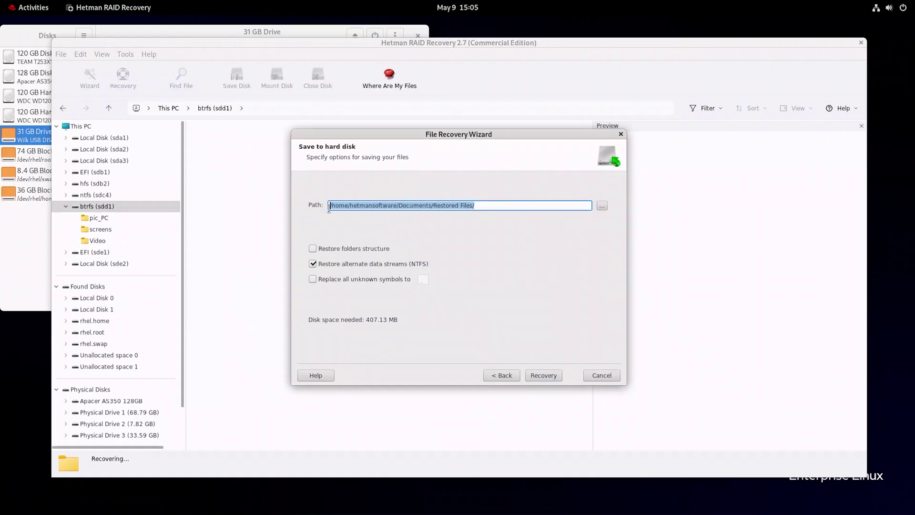
pyautogui.click(376, 249)
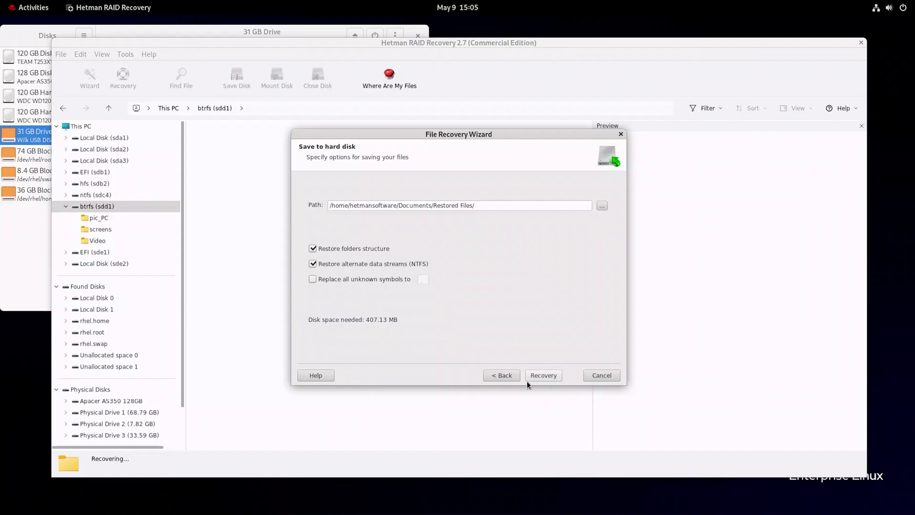
pyautogui.click(544, 375)
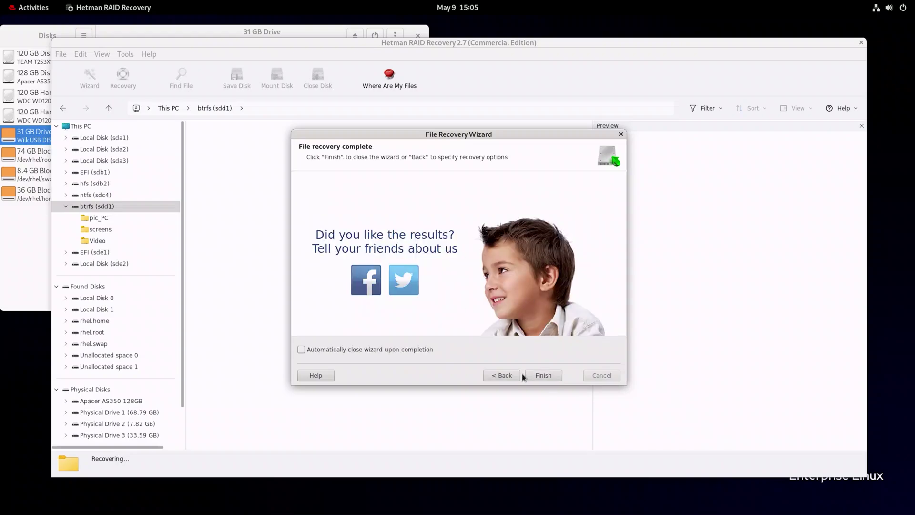
pyautogui.click(541, 376)
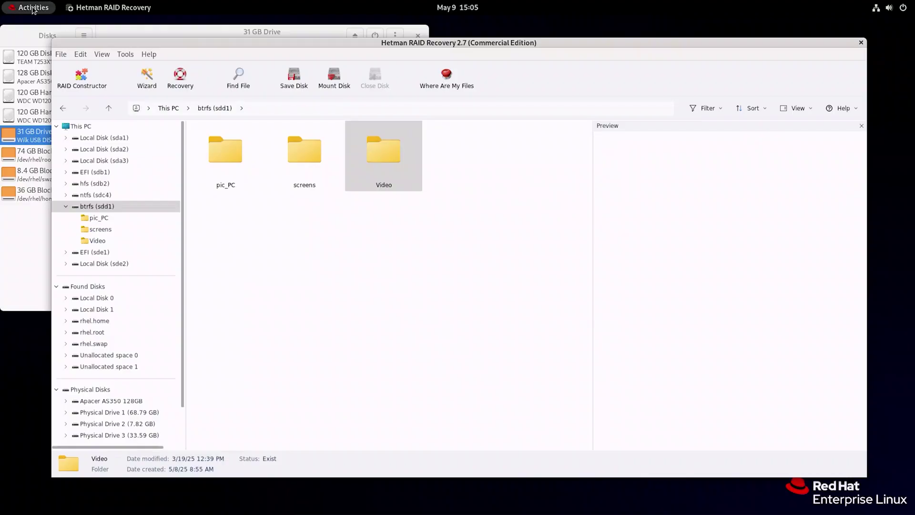
# - Open Documents > Restored Files > Video in the Files file manager
pyautogui.click(33, 10)
pyautogui.click(336, 487)
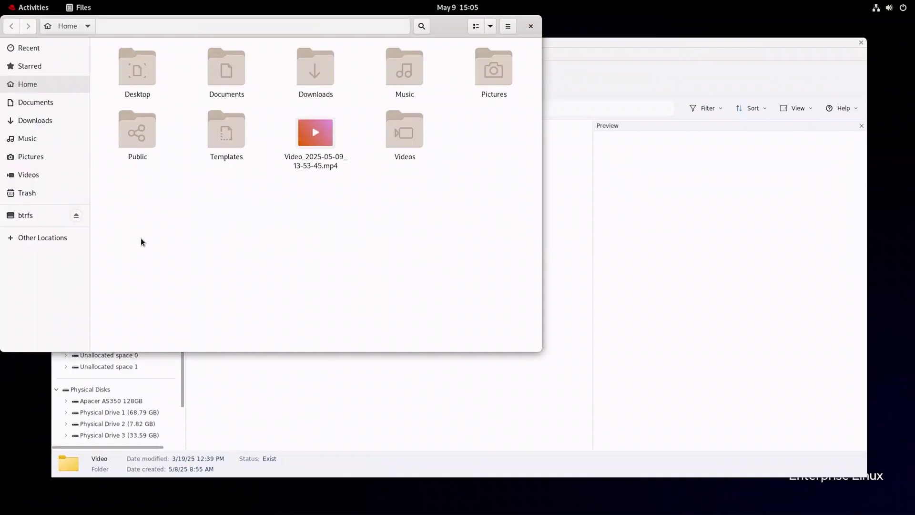
pyautogui.click(32, 101)
pyautogui.doubleClick(138, 72)
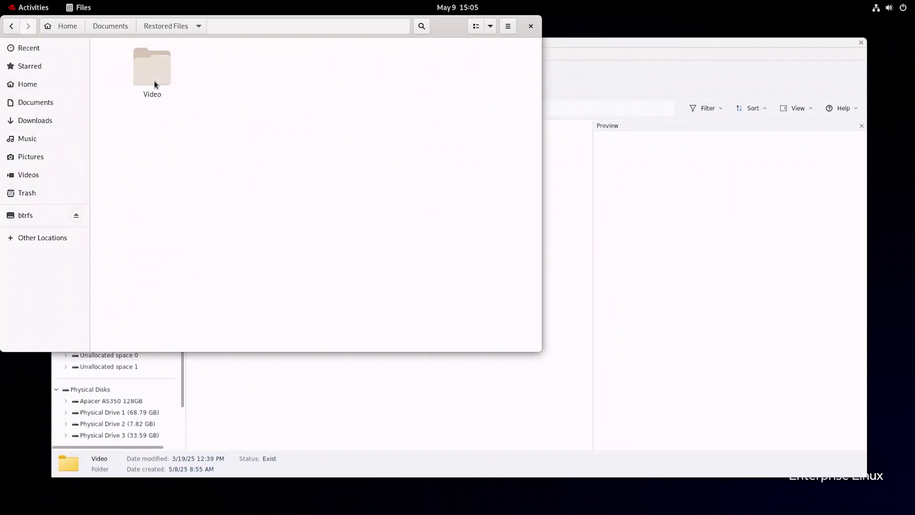
pyautogui.click(154, 83)
pyautogui.doubleClick(161, 82)
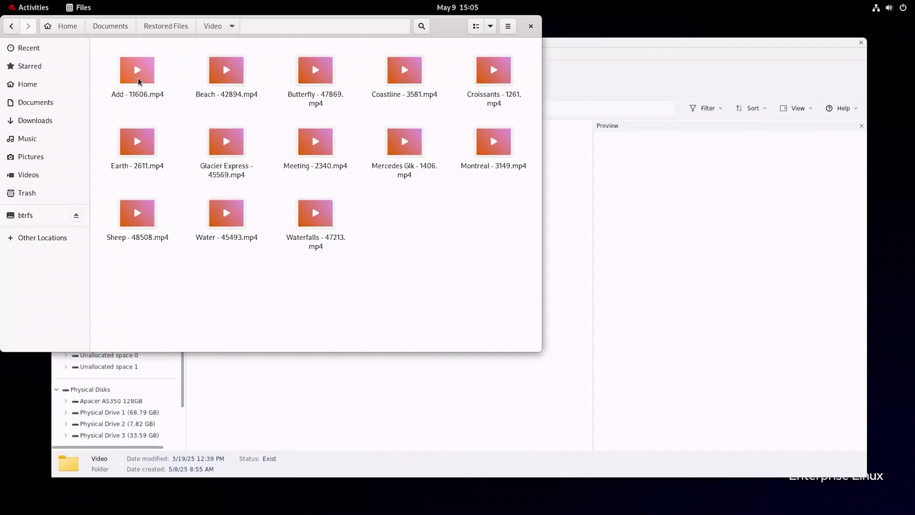
# - Play Earth - 2611.mp4 and Montreal - 3149.mp4 in mpv, closing the player after each
pyautogui.doubleClick(136, 140)
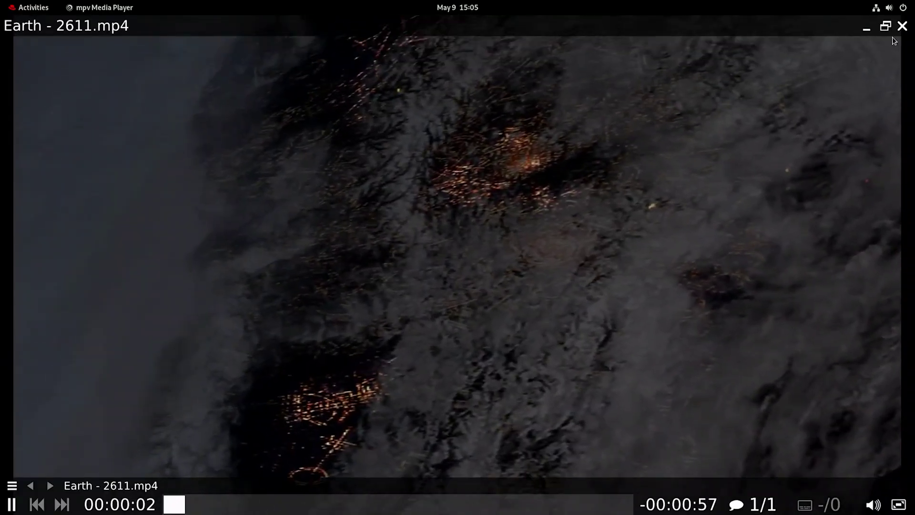
pyautogui.click(902, 26)
pyautogui.click(491, 148)
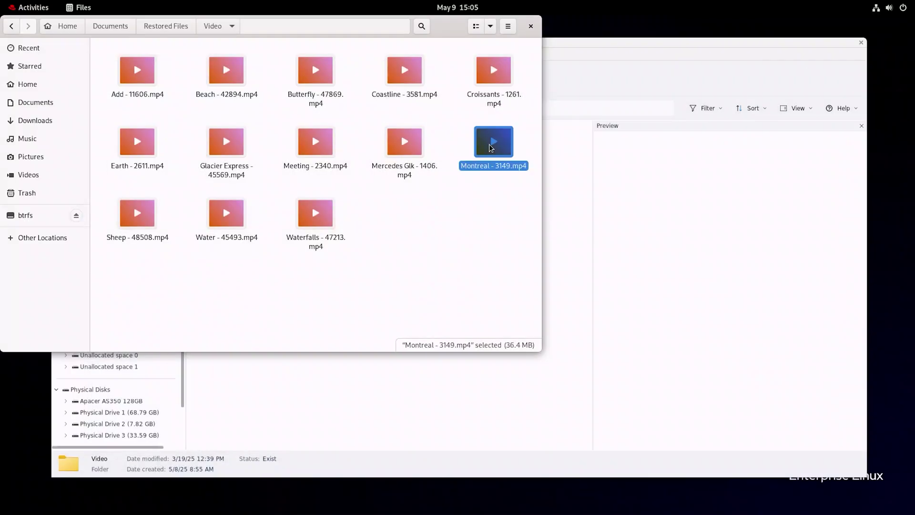
pyautogui.doubleClick(496, 148)
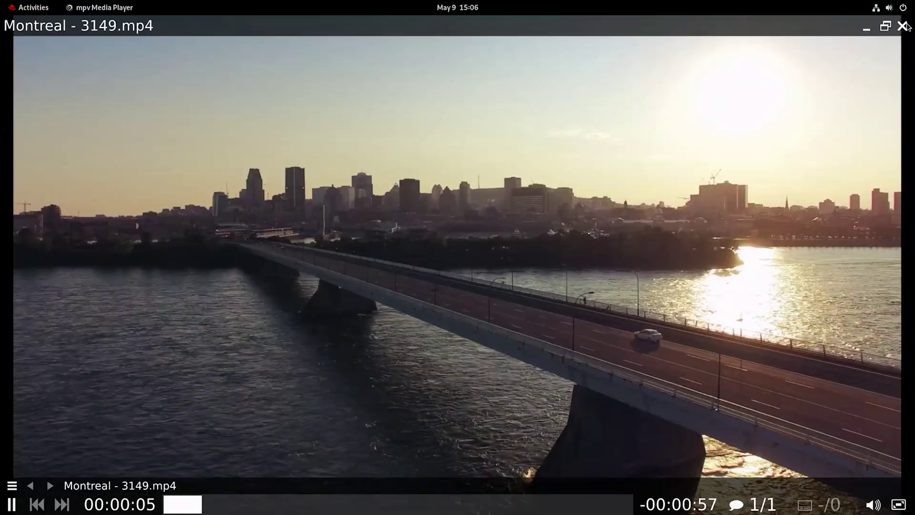
pyautogui.click(903, 27)
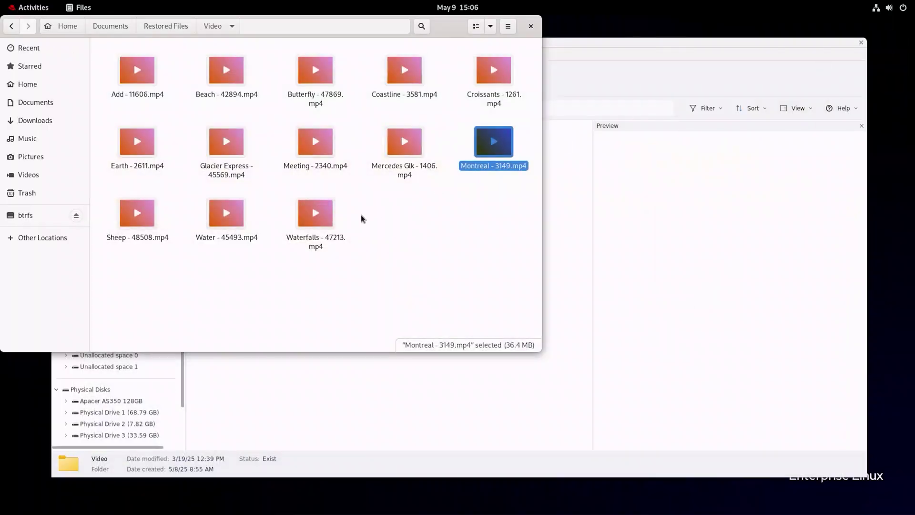
pyautogui.click(315, 212)
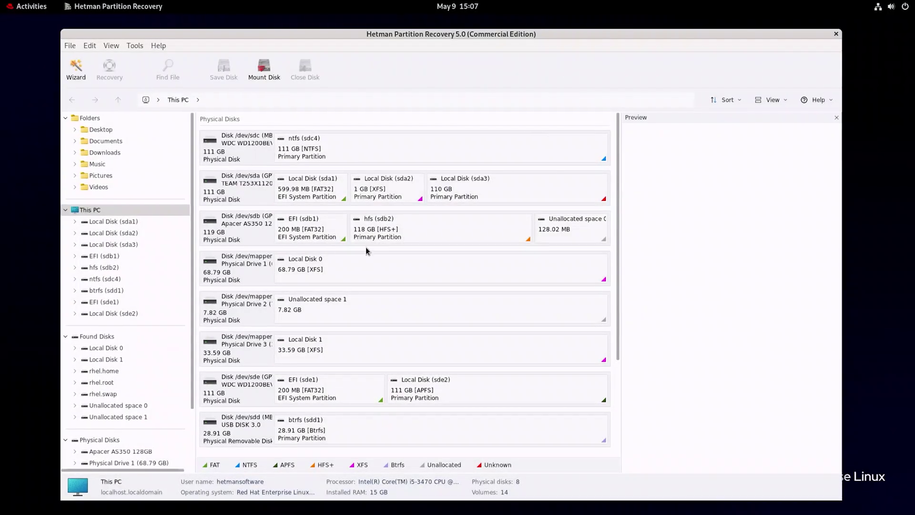
pyautogui.doubleClick(365, 262)
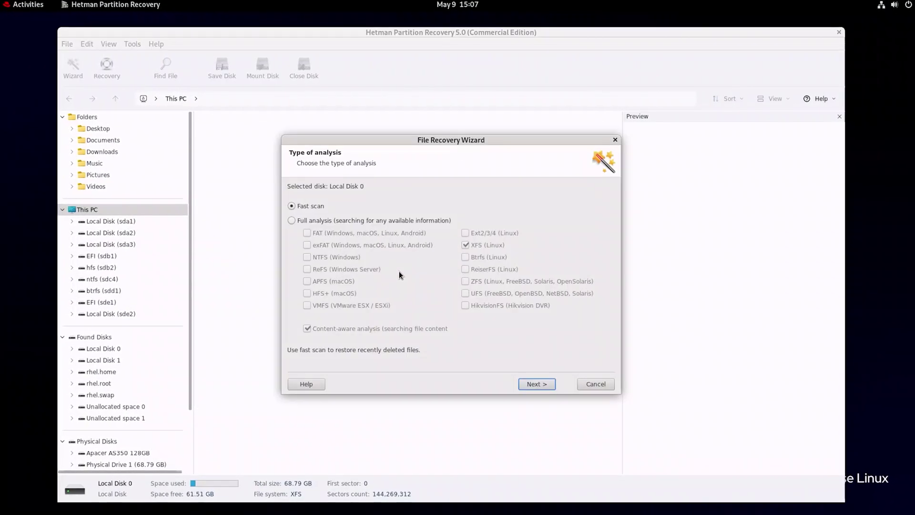
pyautogui.click(373, 221)
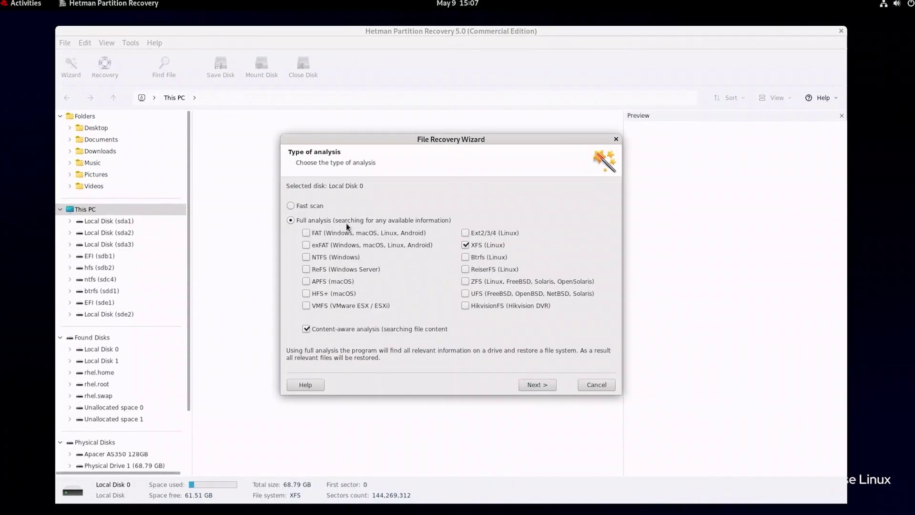
pyautogui.click(306, 233)
pyautogui.click(305, 244)
pyautogui.click(306, 257)
pyautogui.click(305, 269)
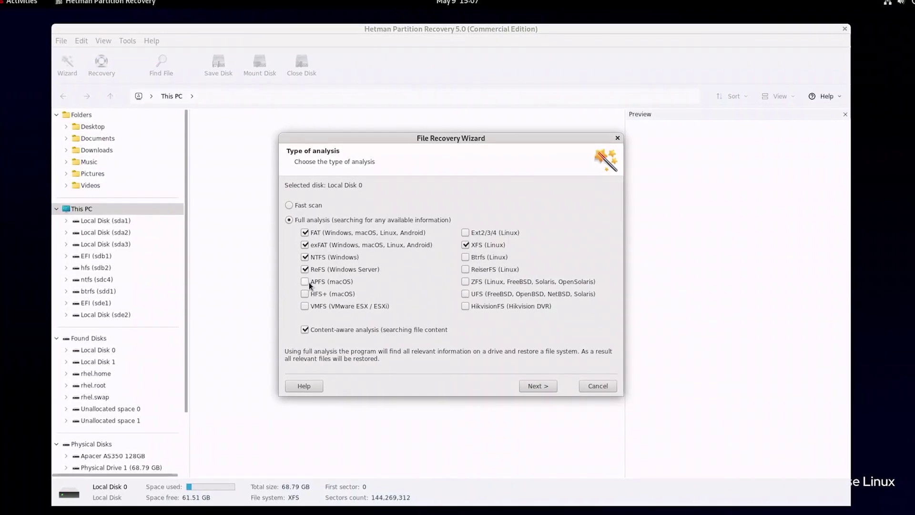
pyautogui.click(305, 282)
pyautogui.click(304, 294)
pyautogui.click(304, 305)
pyautogui.click(465, 306)
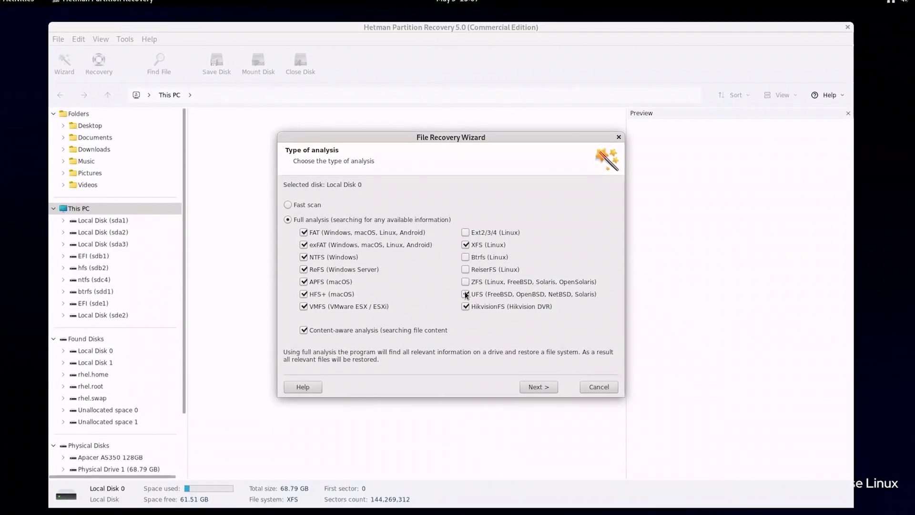
pyautogui.click(465, 282)
pyautogui.click(465, 269)
pyautogui.click(465, 256)
pyautogui.click(465, 232)
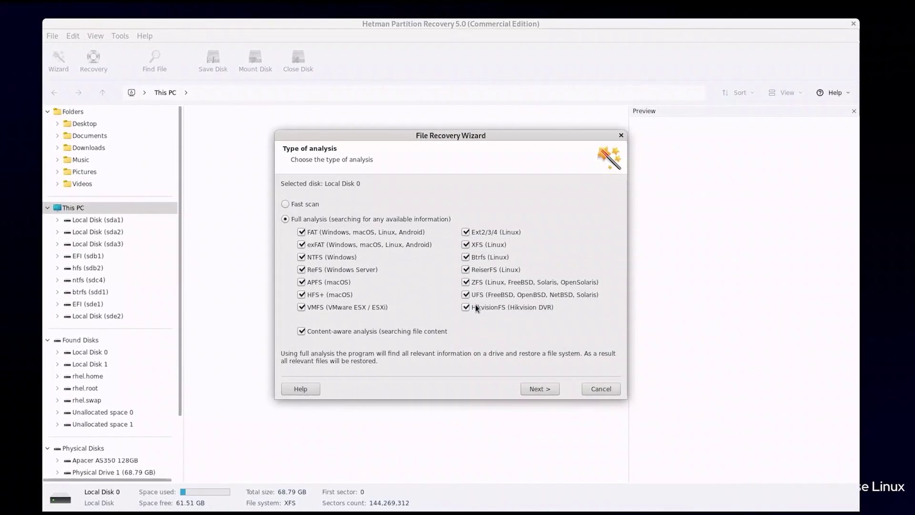
pyautogui.click(600, 389)
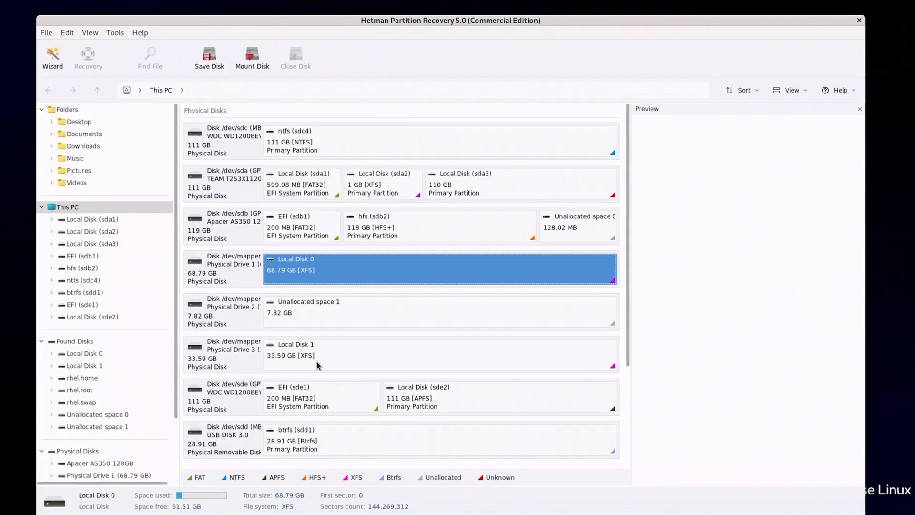
pyautogui.click(305, 404)
pyautogui.click(447, 405)
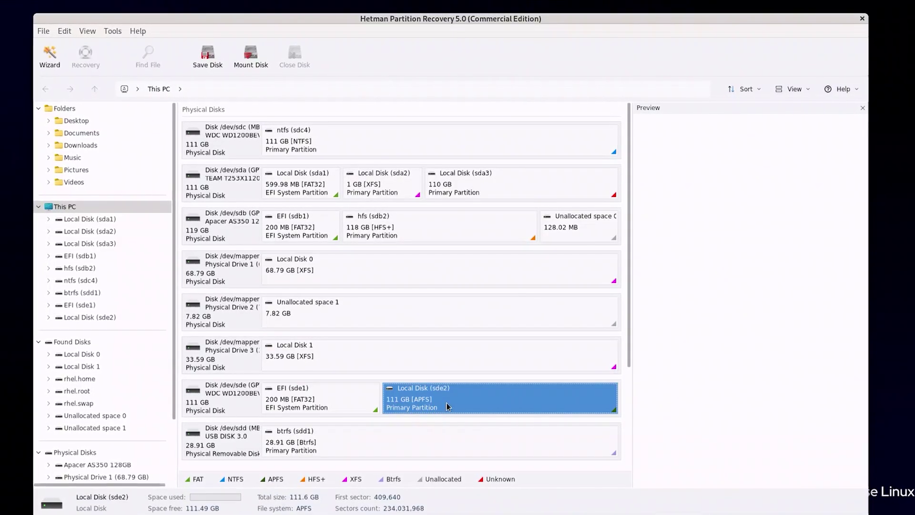
pyautogui.click(443, 265)
pyautogui.click(415, 225)
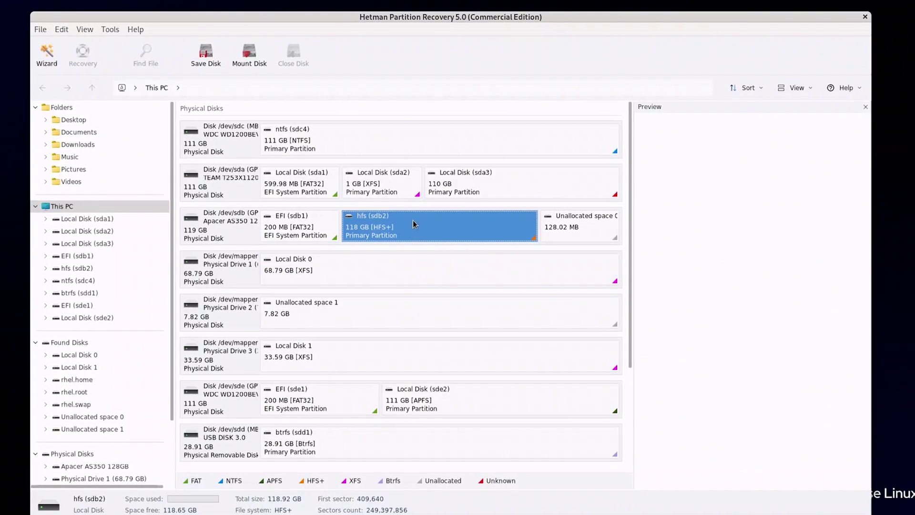
pyautogui.click(348, 146)
pyautogui.click(372, 185)
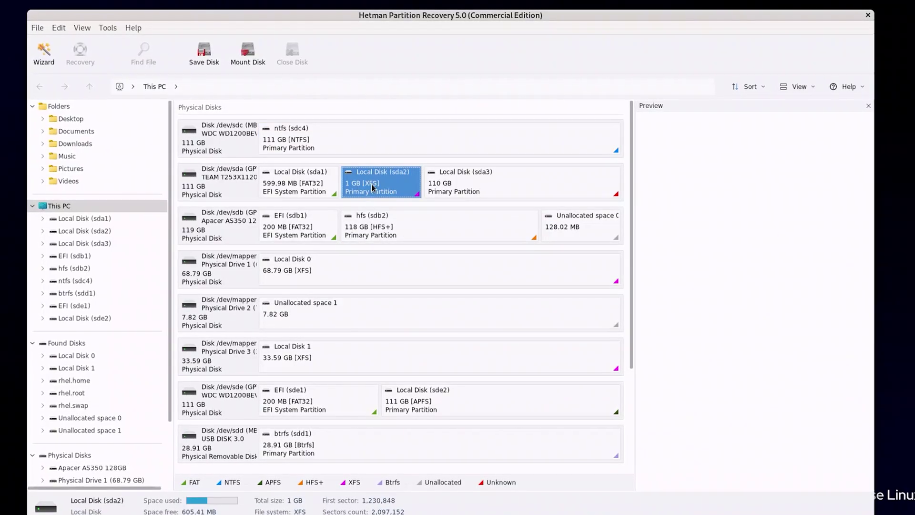
pyautogui.scroll(-5, 302, 290)
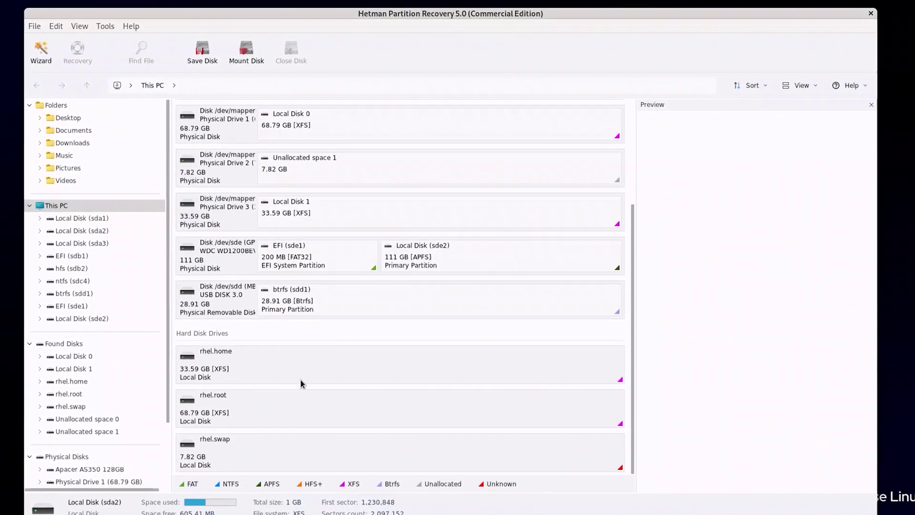